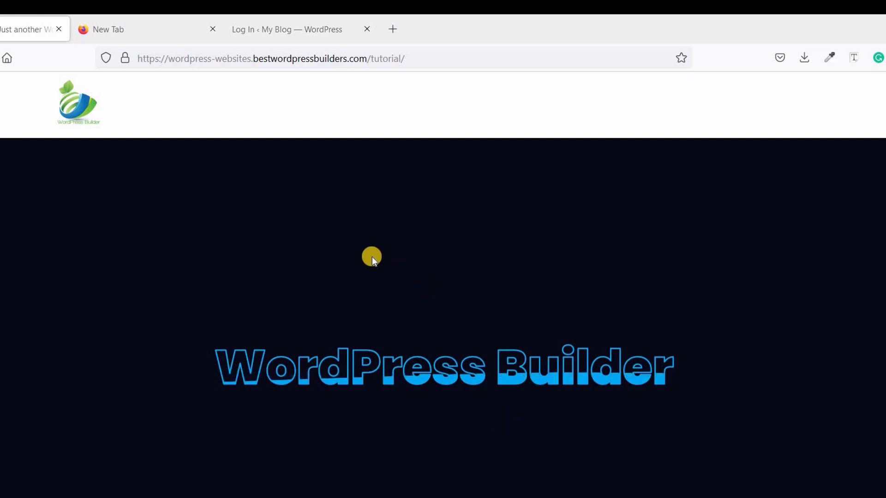
# - Log in to WordPress on the login tab without saving the password
pyautogui.click(286, 29)
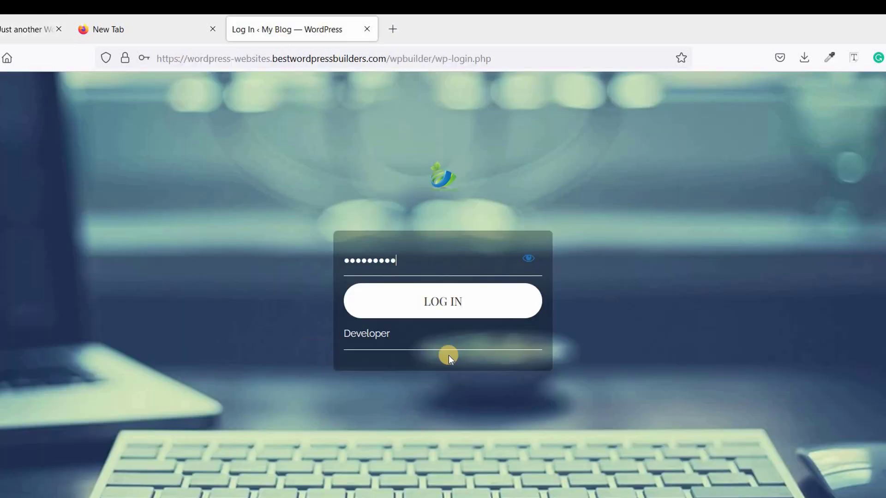
pyautogui.click(437, 296)
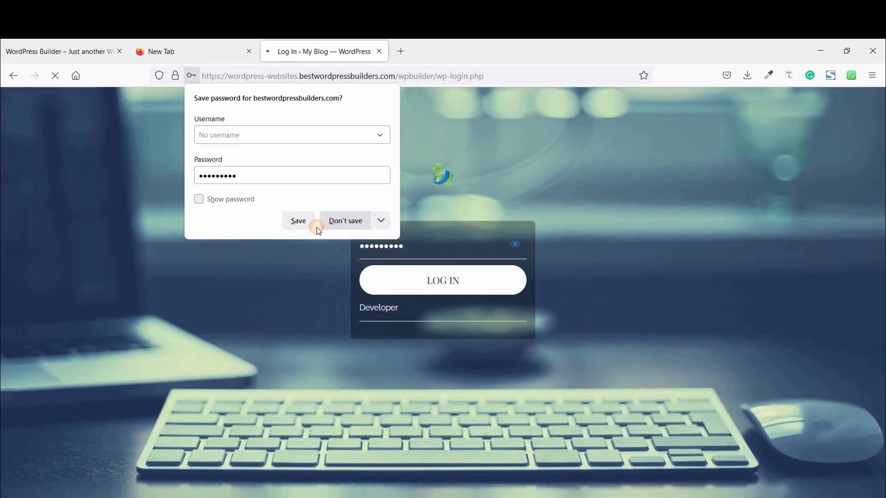
pyautogui.click(297, 240)
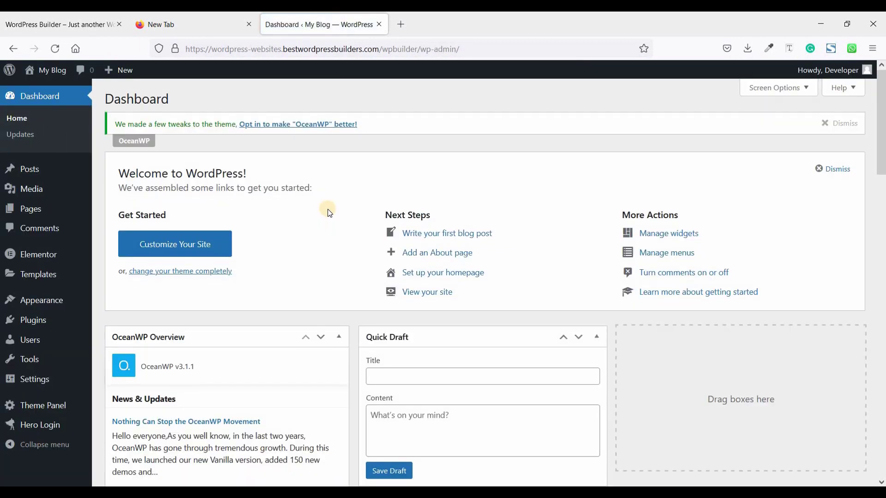
# - From Pages > All Pages, open Add New in a new tab and switch to it
pyautogui.moveTo(39, 210)
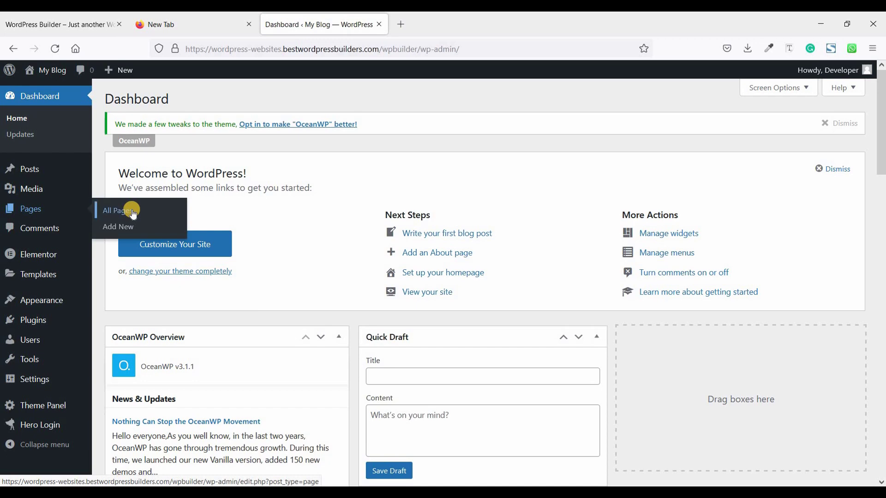
pyautogui.click(133, 214)
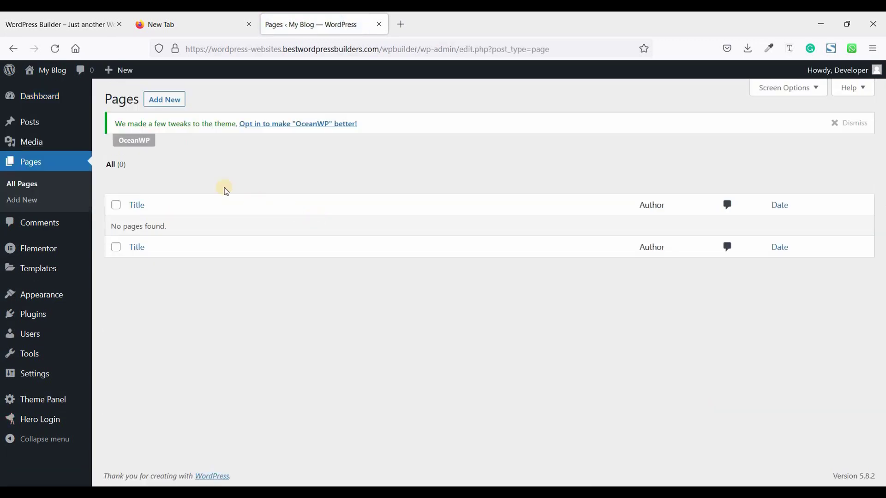
pyautogui.rightClick(168, 102)
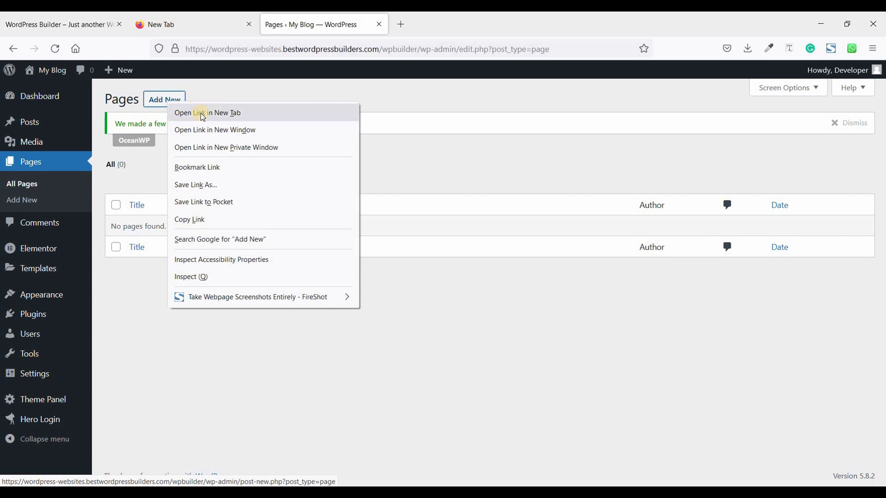
pyautogui.click(256, 116)
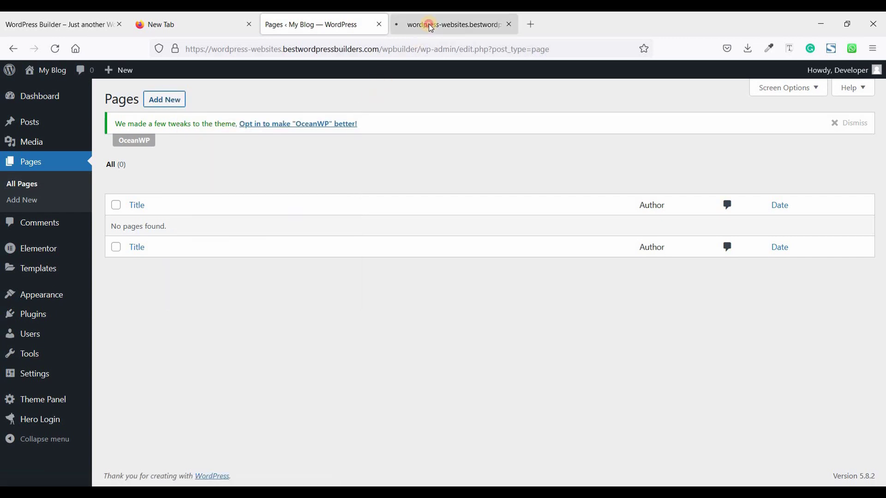
pyautogui.click(422, 25)
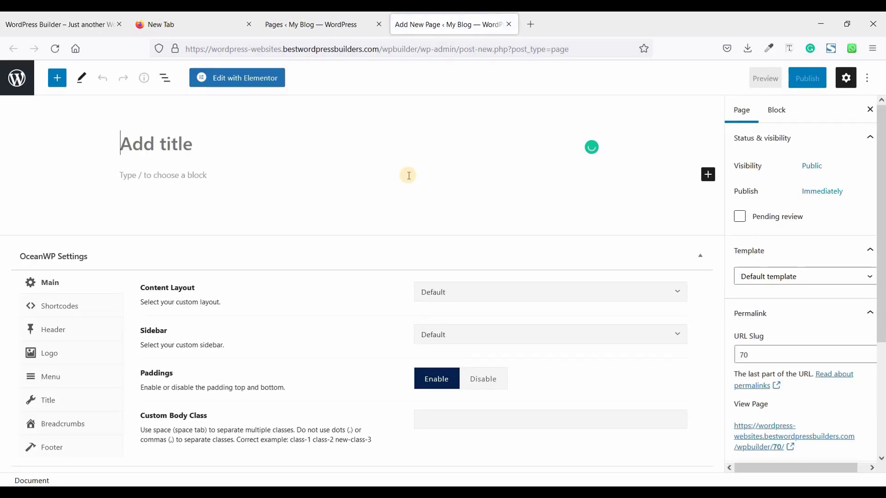
# - Title the page 'Home' with the Elementor Full Width template and 100% Full Width layout
pyautogui.write('H')
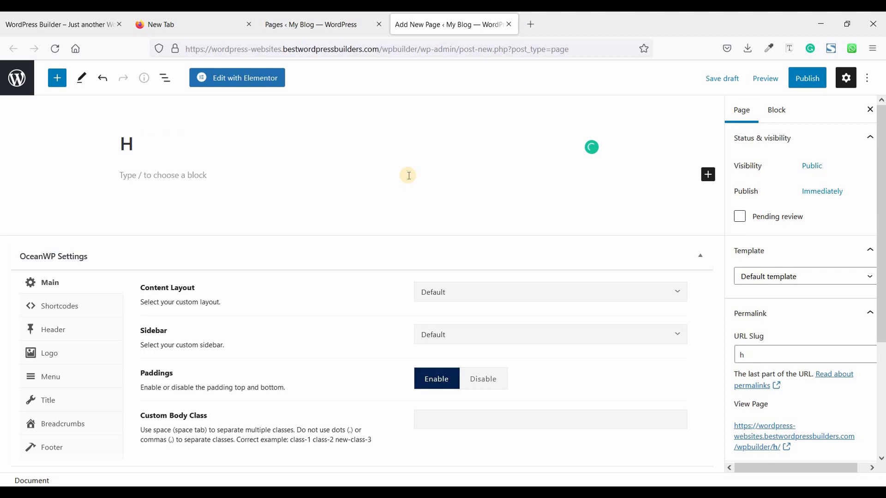
pyautogui.write('ome')
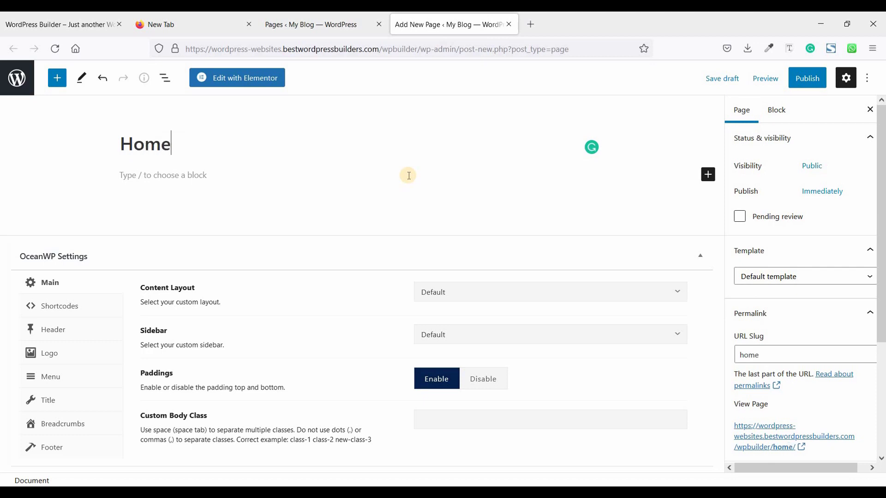
pyautogui.click(769, 276)
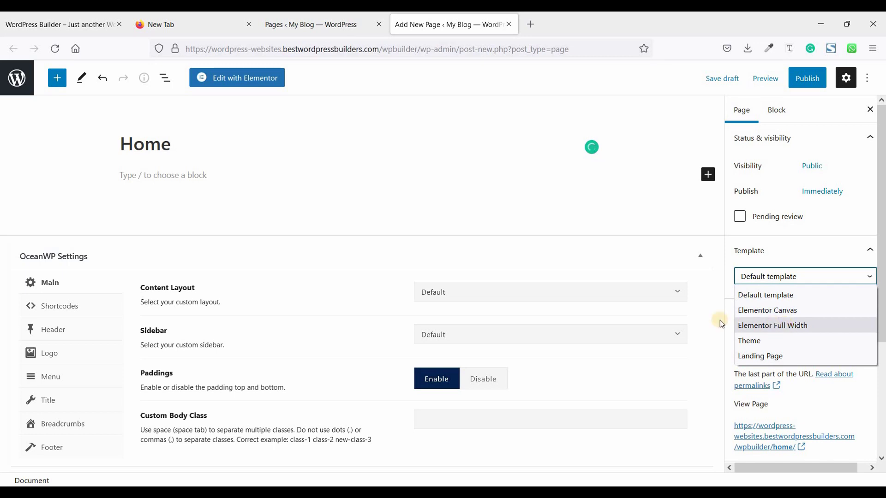
pyautogui.click(788, 326)
pyautogui.click(438, 295)
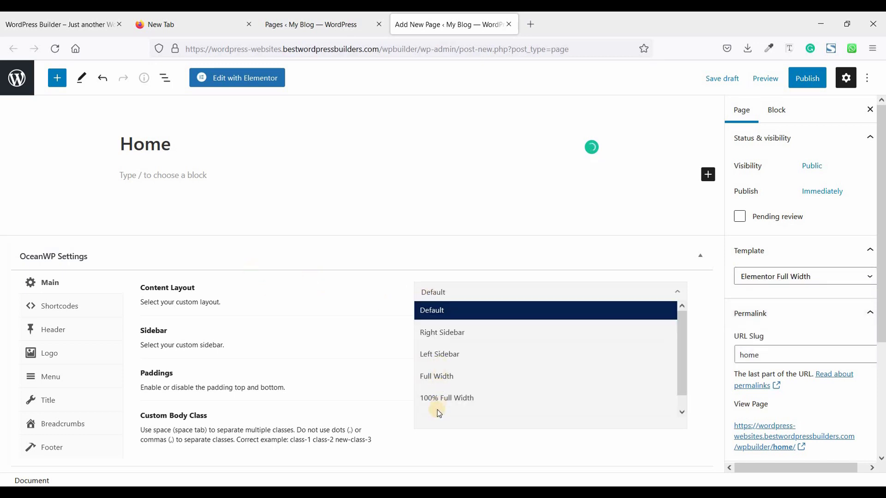
pyautogui.click(442, 400)
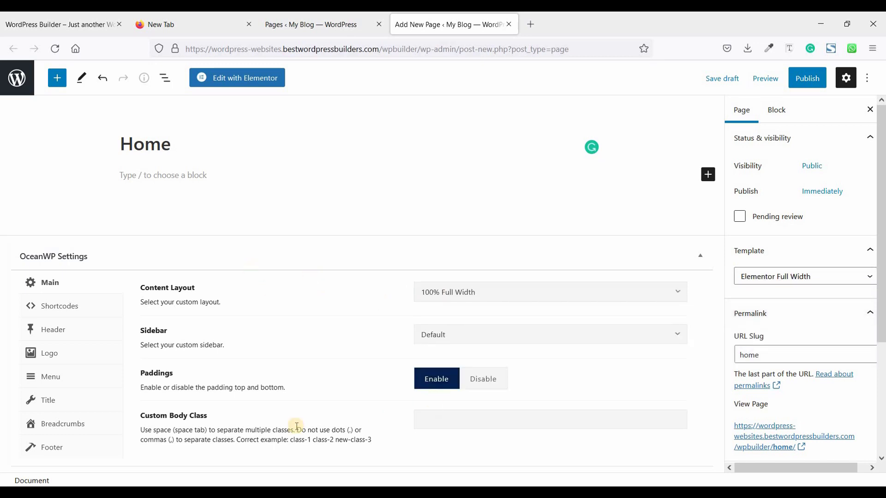
# - Hide the page title and breadcrumbs, then publish the Home page
pyautogui.click(90, 397)
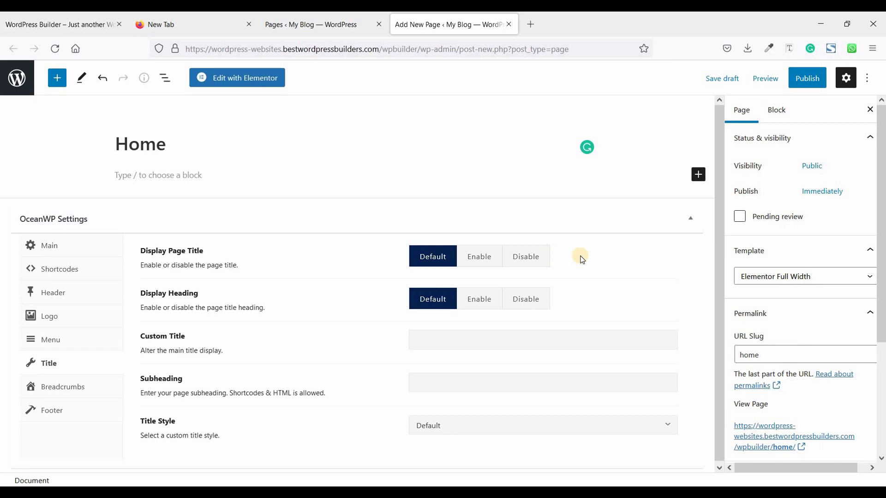
pyautogui.click(534, 257)
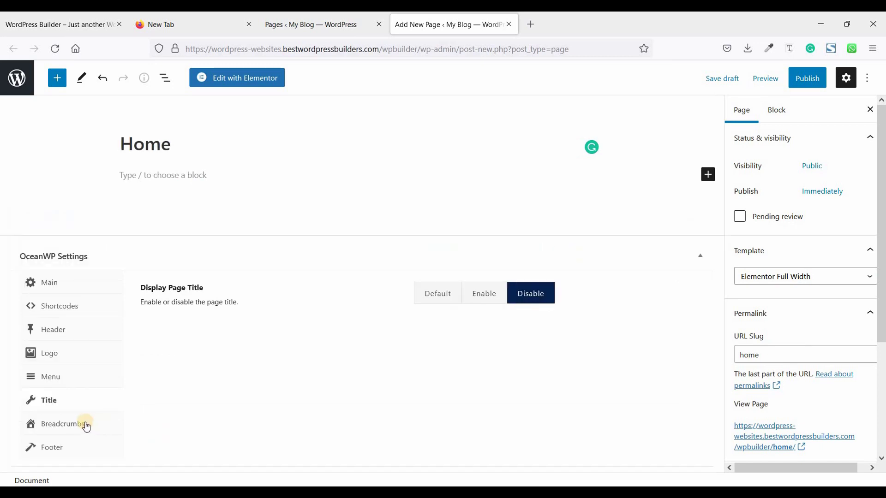
pyautogui.click(109, 419)
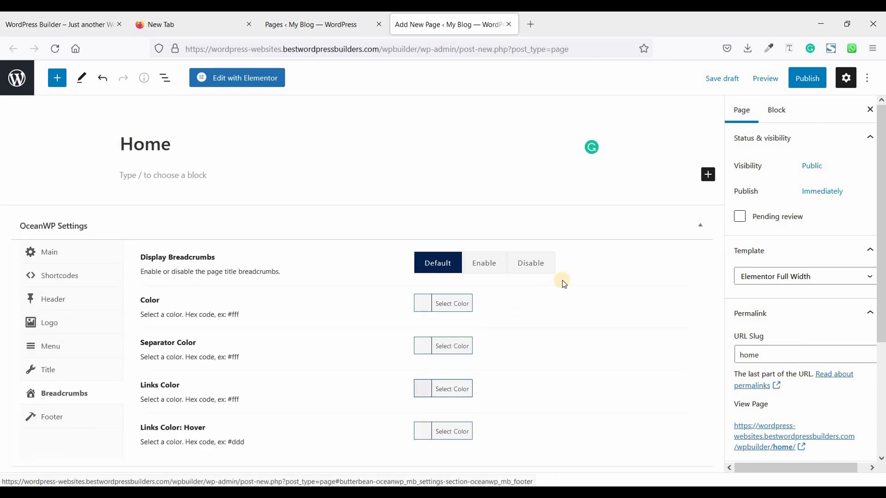
pyautogui.click(538, 269)
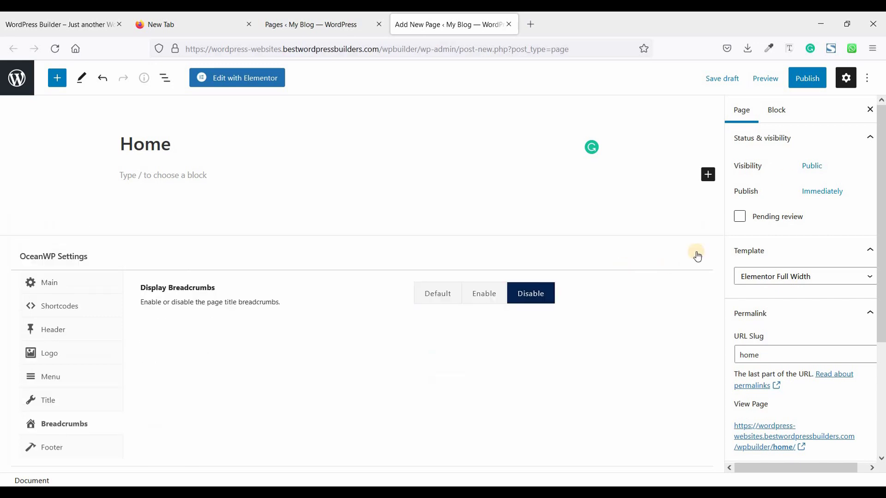
pyautogui.click(813, 80)
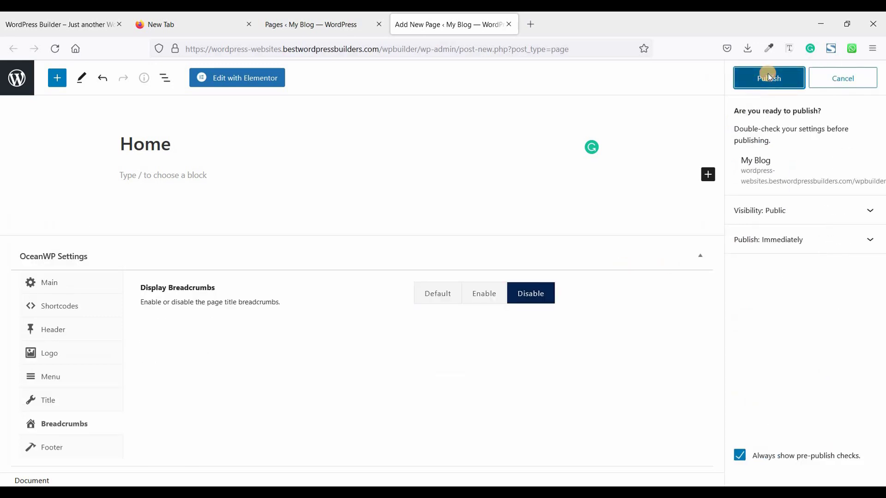
pyautogui.click(768, 75)
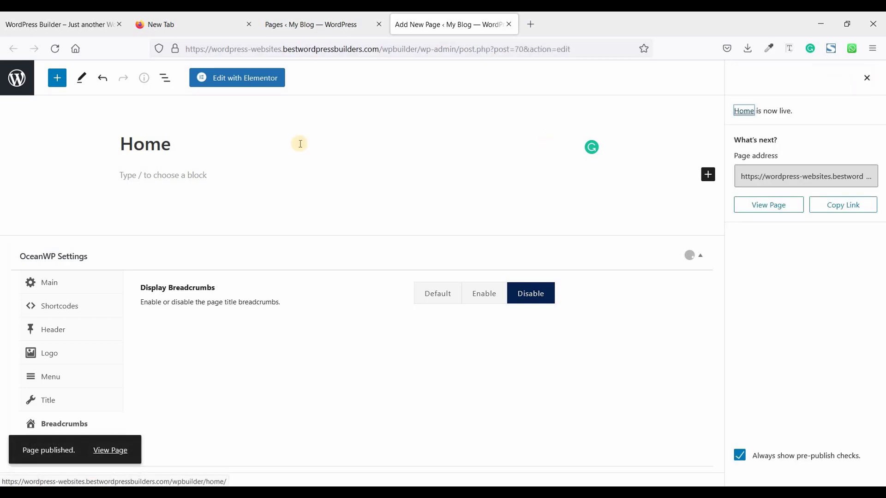
# - Open the Home page in Elementor and add a single-column section
pyautogui.click(251, 86)
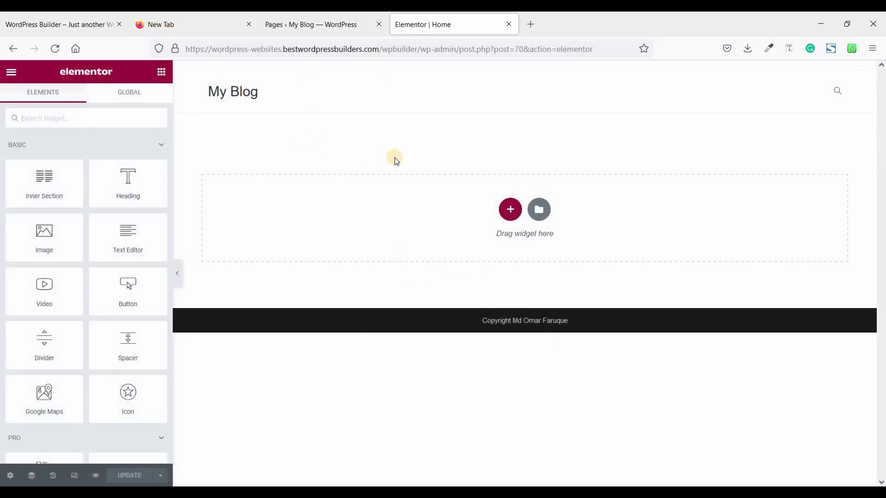
pyautogui.click(512, 210)
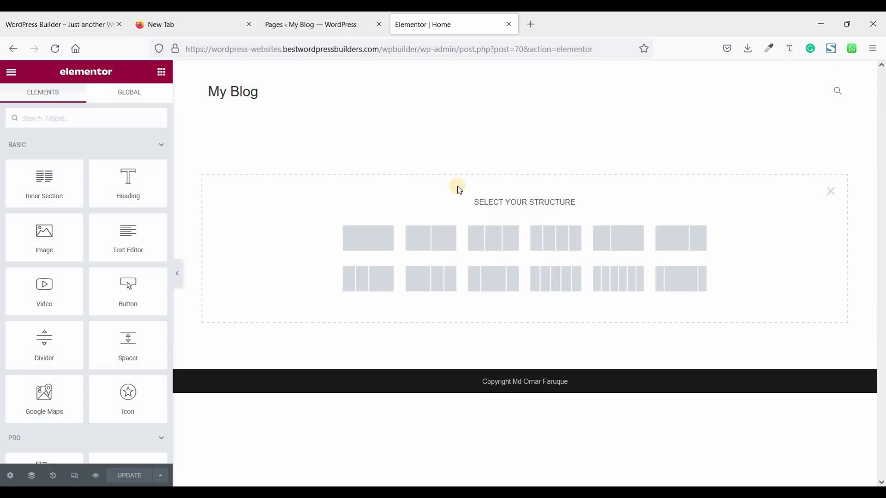
pyautogui.click(361, 236)
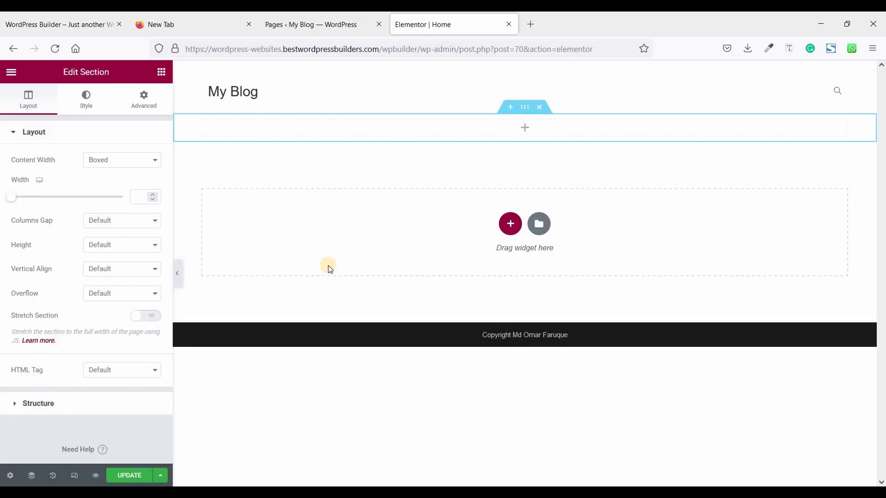
# - Give the section a 600 px minimum height and drop a Heading widget into it
pyautogui.click(106, 245)
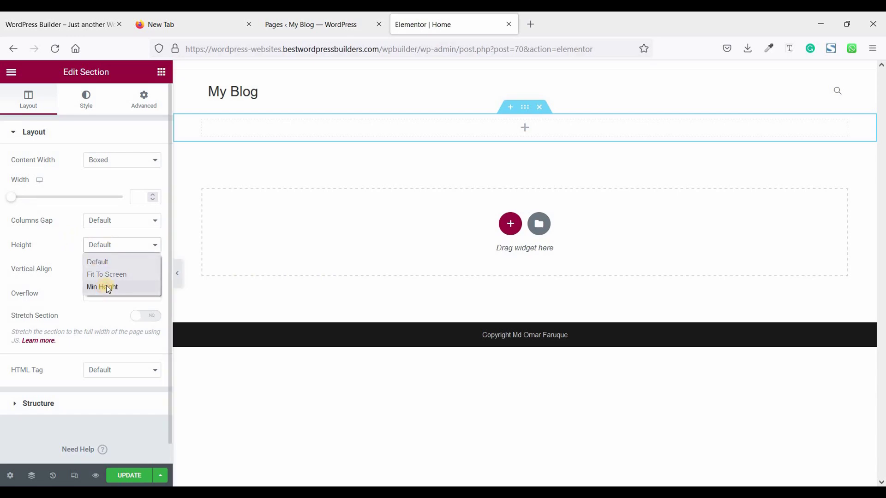
pyautogui.click(105, 286)
pyautogui.moveTo(137, 281)
pyautogui.mouseDown()
pyautogui.moveTo(117, 283)
pyautogui.moveTo(129, 285)
pyautogui.mouseUp()
pyautogui.write('600')
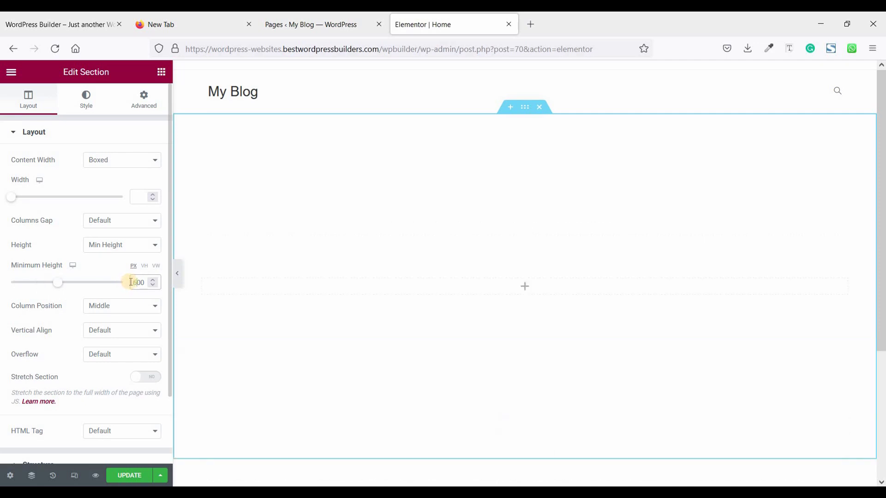
pyautogui.click(160, 71)
pyautogui.moveTo(120, 179); pyautogui.dragTo(403, 284)
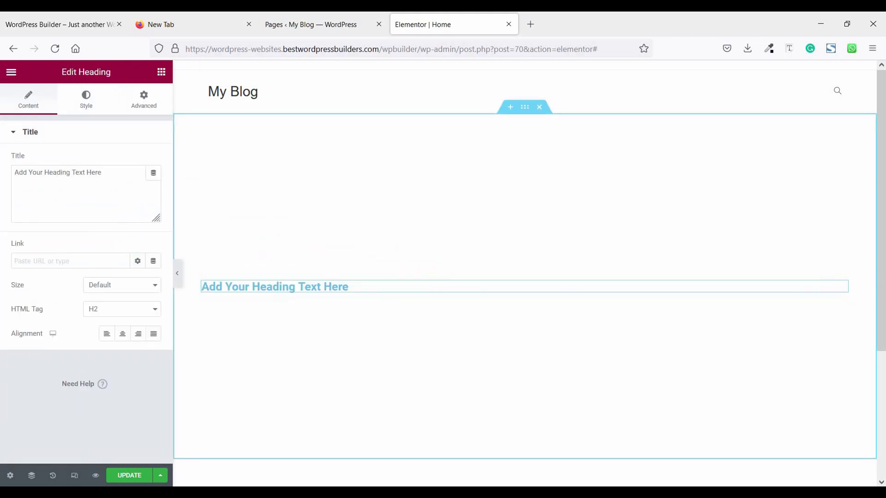
# - Copy the navy background colour #070A17 from the reference site's hero
pyautogui.click(62, 21)
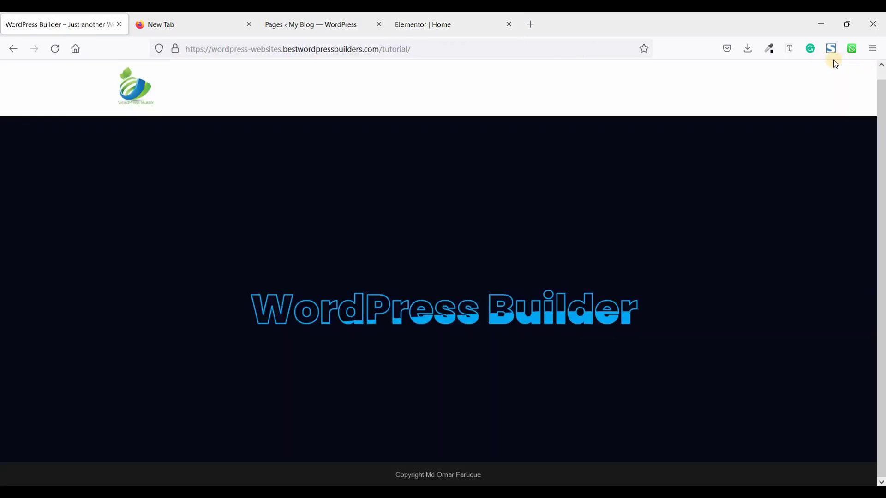
pyautogui.click(768, 48)
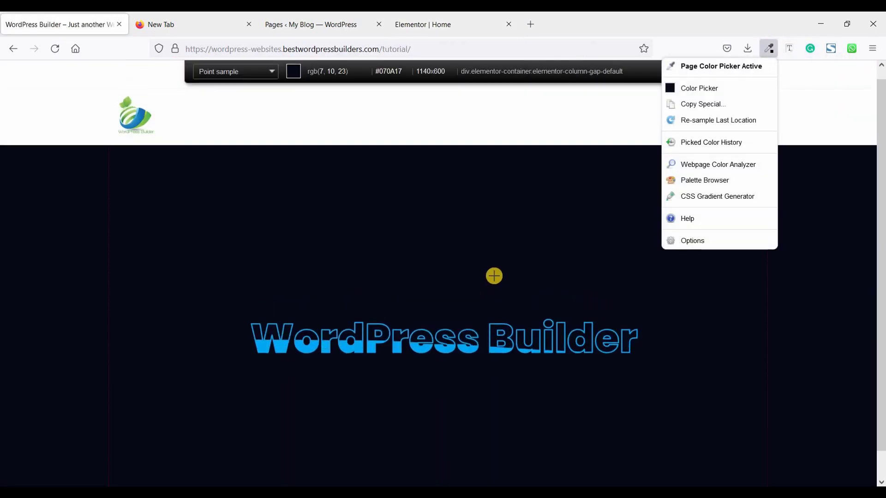
pyautogui.click(493, 275)
pyautogui.click(493, 273)
pyautogui.click(428, 27)
# - Give the section a Classic background with colour #070A17
pyautogui.moveTo(524, 121)
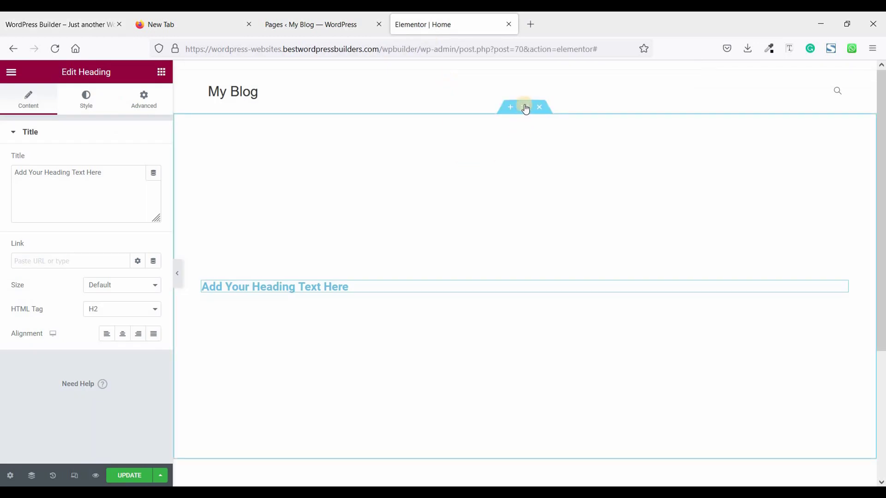
pyautogui.click(525, 109)
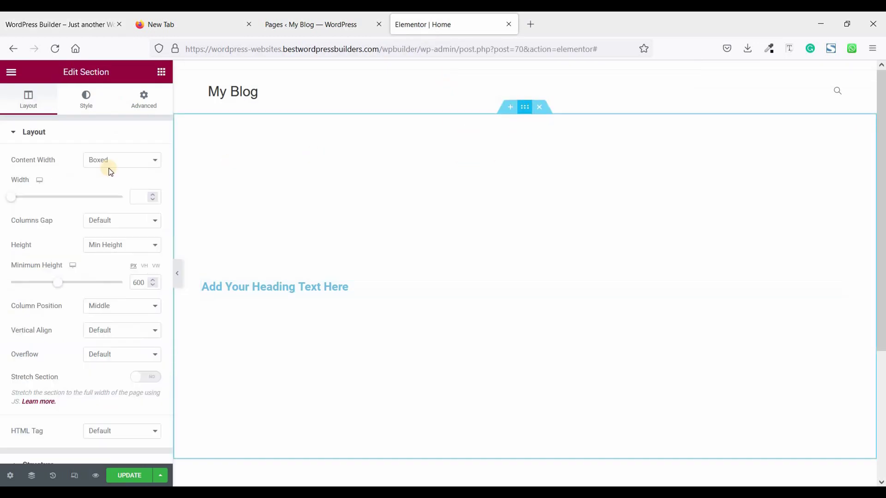
pyautogui.click(153, 106)
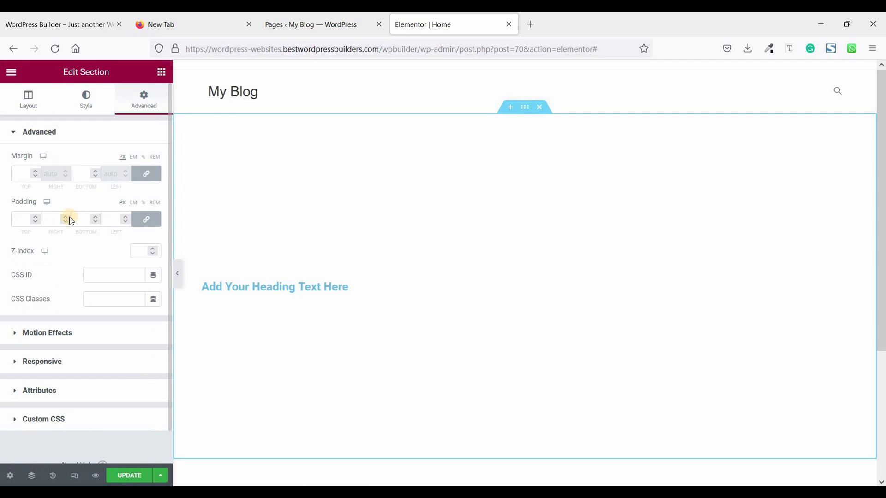
pyautogui.click(89, 106)
pyautogui.click(104, 185)
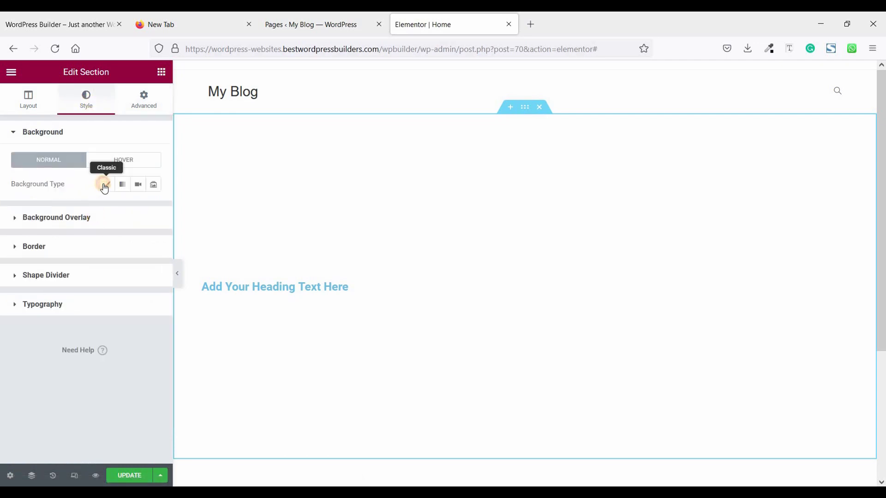
pyautogui.click(153, 209)
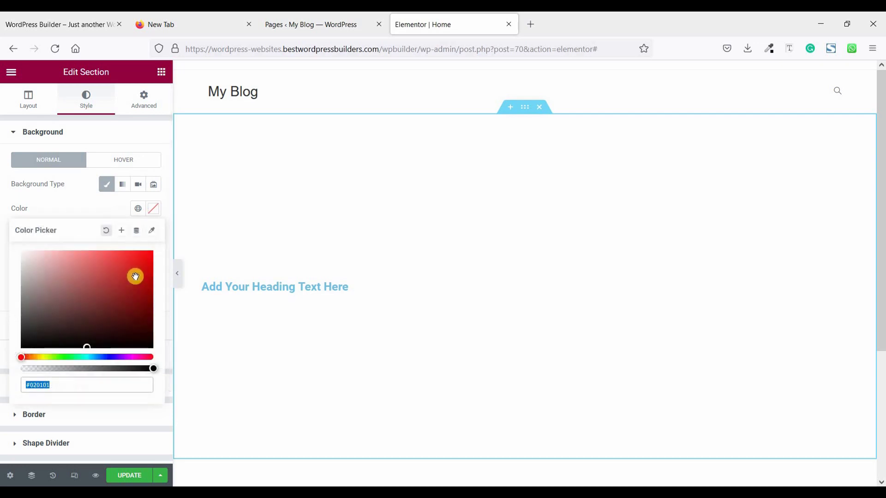
pyautogui.hotkey('ctrl', 'v')
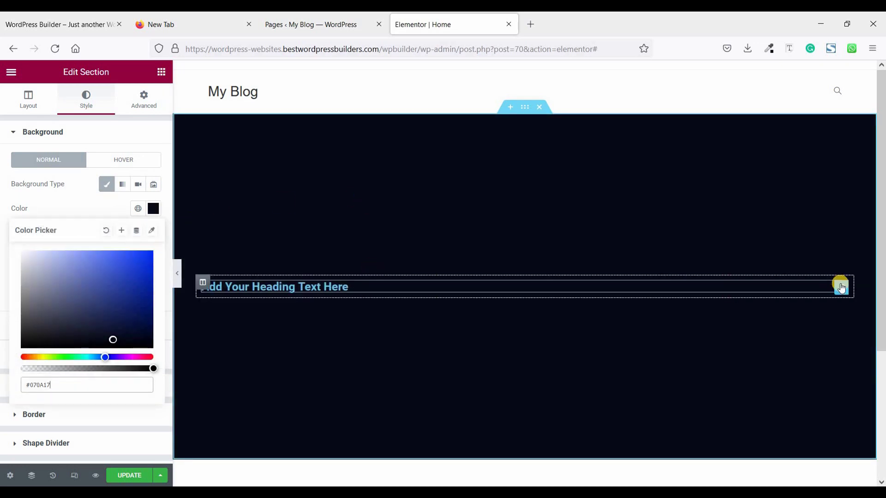
pyautogui.click(840, 290)
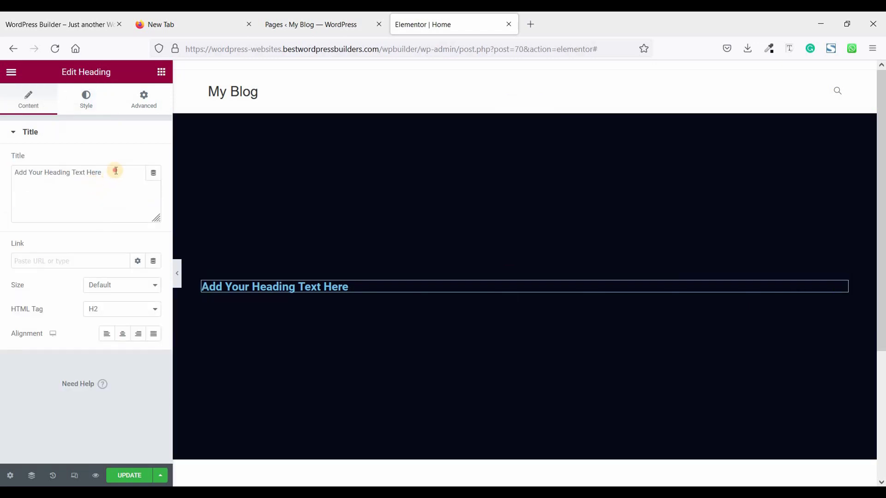
# - Change the heading text to 'WordPress Builder' and centre-align it
pyautogui.moveTo(14, 172); pyautogui.dragTo(70, 234)
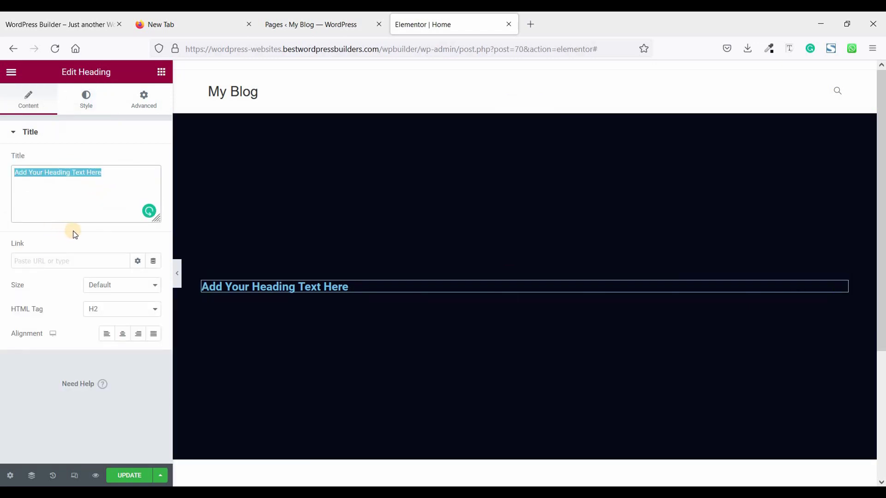
pyautogui.write('WordPress Builder')
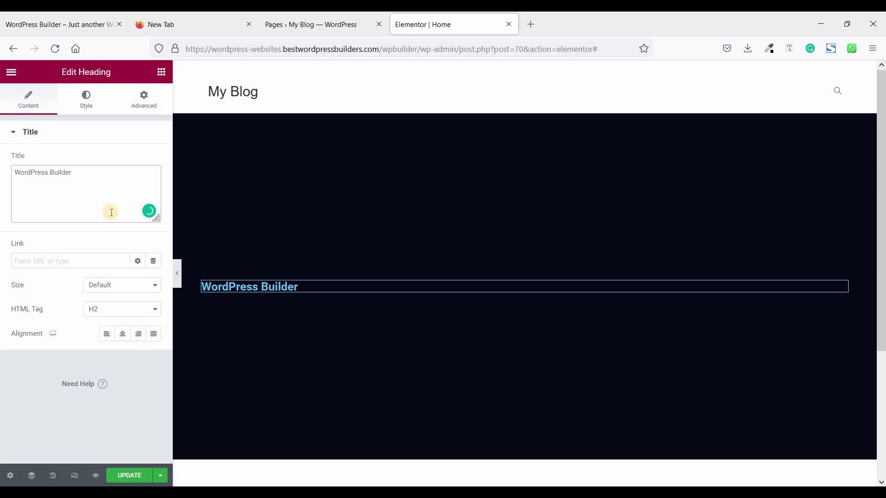
pyautogui.click(122, 337)
# - Set the heading's text colour to white #FFFFFF
pyautogui.click(83, 104)
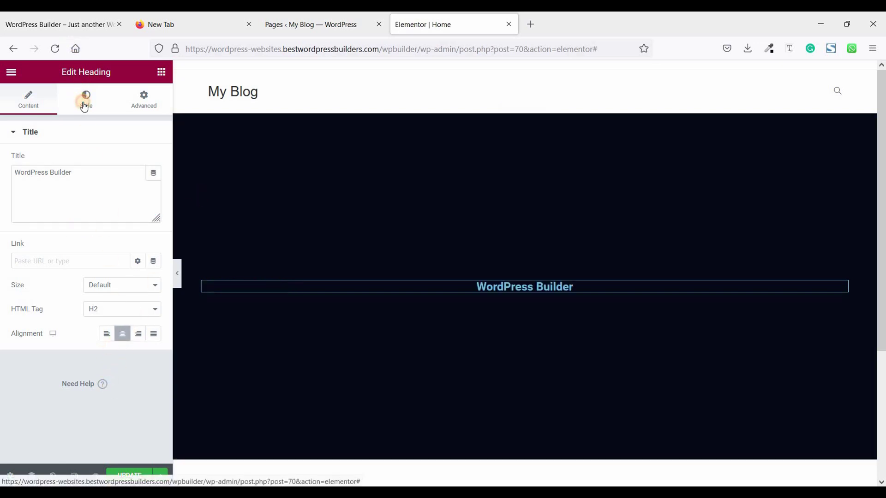
pyautogui.click(154, 160)
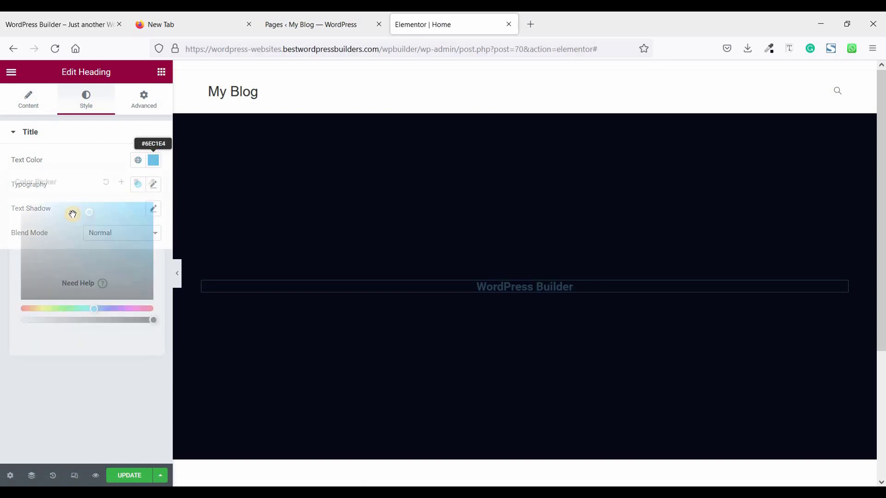
pyautogui.write('#FFFFFF')
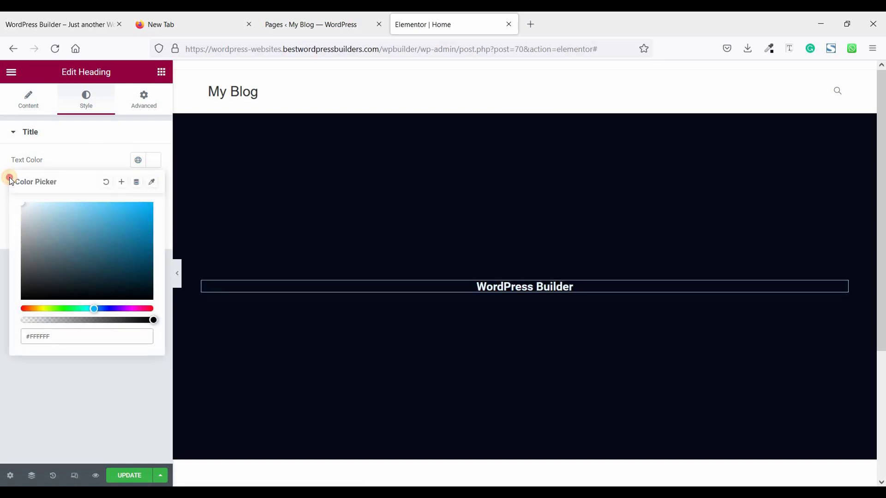
pyautogui.click(82, 374)
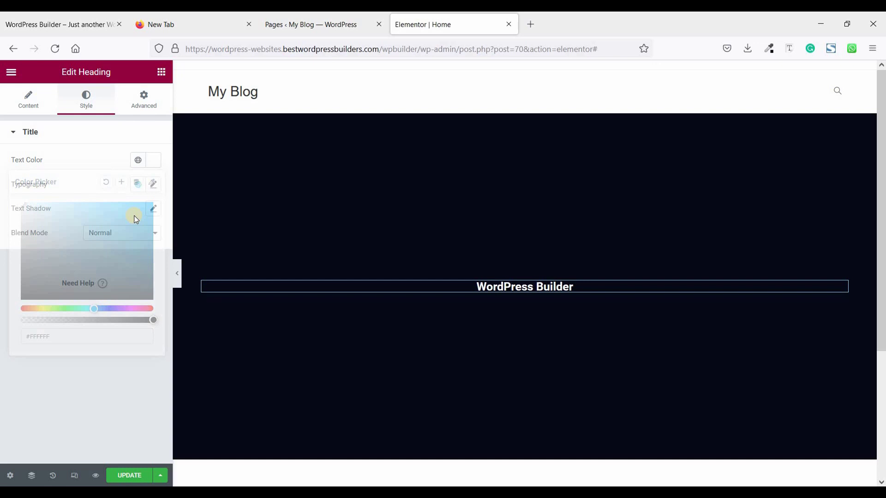
# - Set the heading typography to Poppins, size 70, weight 900
pyautogui.click(153, 185)
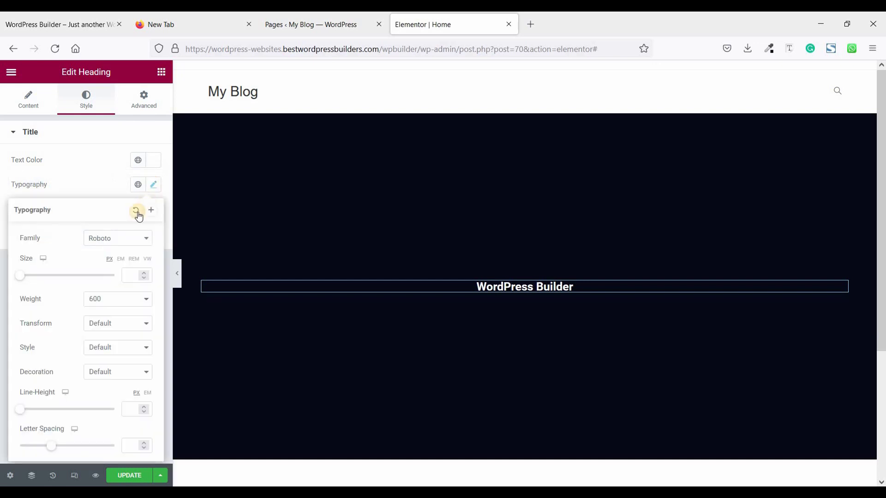
pyautogui.click(114, 239)
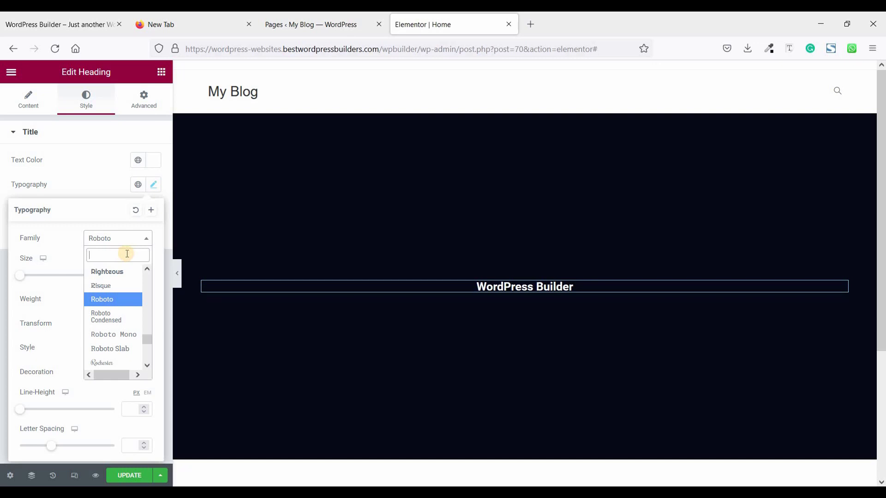
pyautogui.write('po')
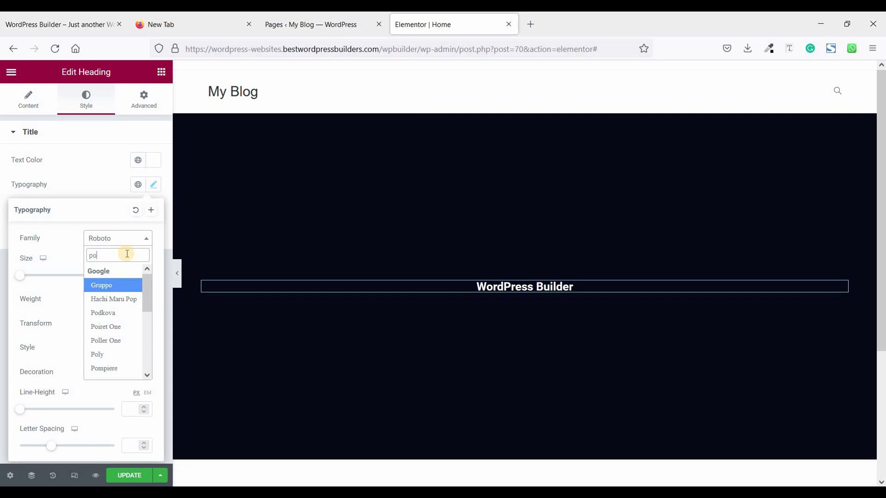
pyautogui.write('pp')
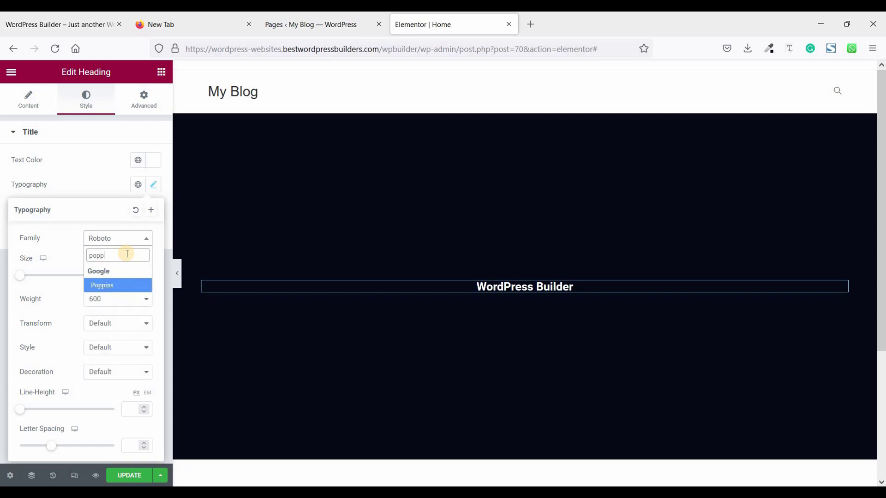
pyautogui.click(113, 286)
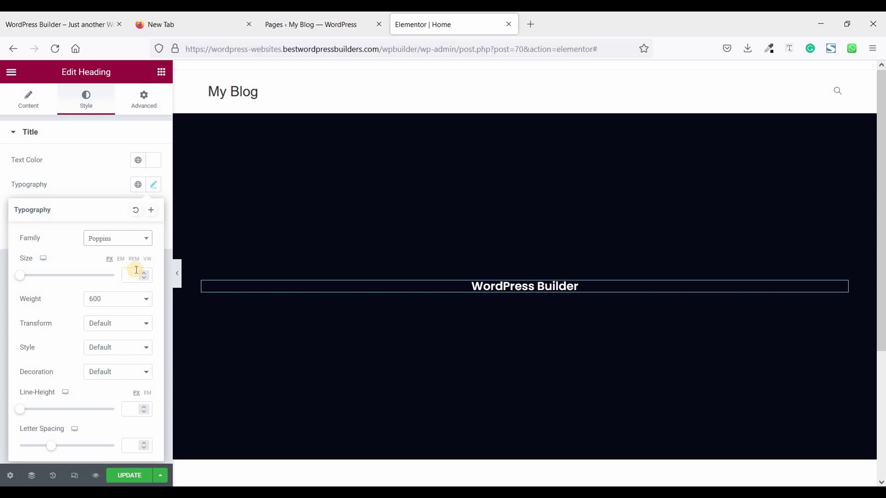
pyautogui.click(135, 274)
pyautogui.write('70')
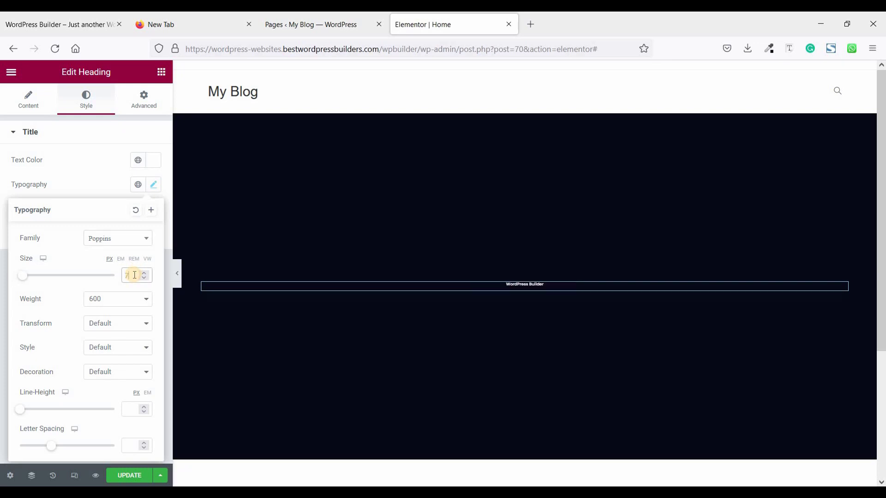
pyautogui.click(115, 305)
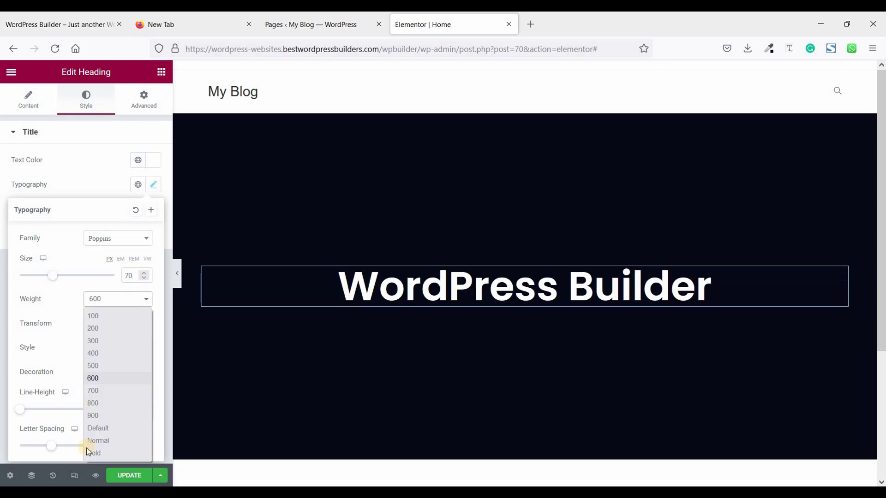
pyautogui.click(102, 415)
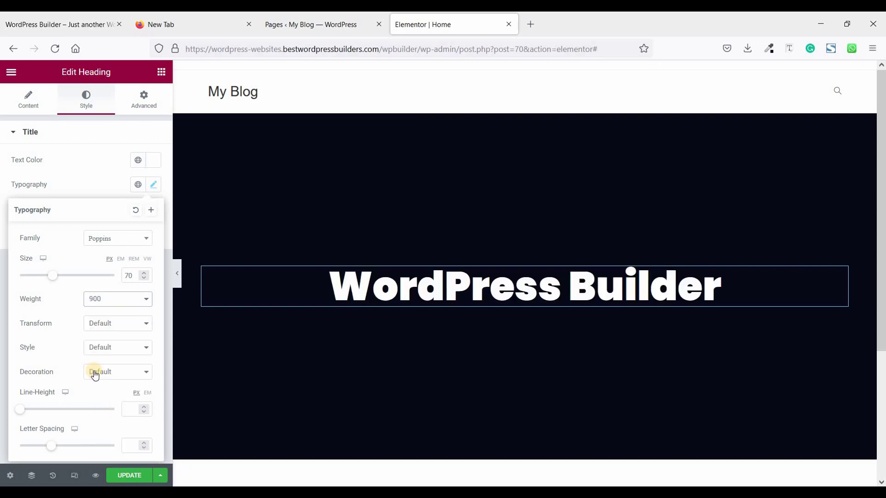
pyautogui.click(98, 175)
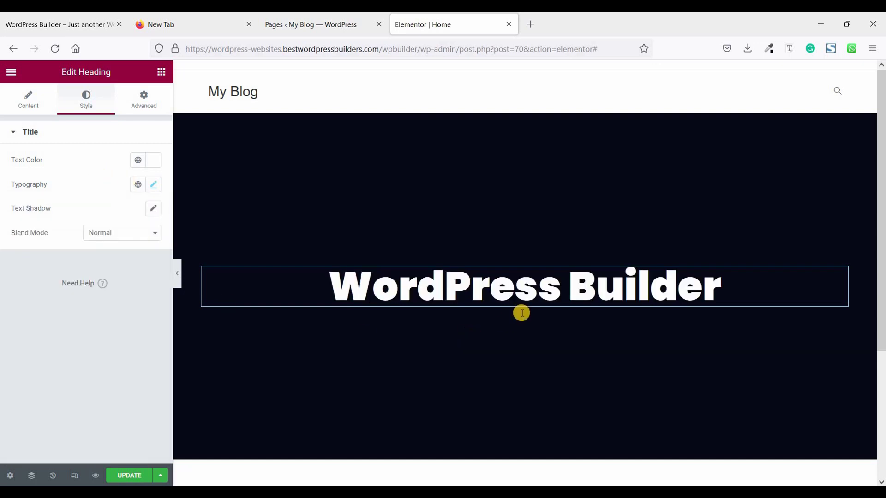
# - Duplicate the heading and select the first heading via the Navigator
pyautogui.rightClick(830, 285)
pyautogui.click(821, 302)
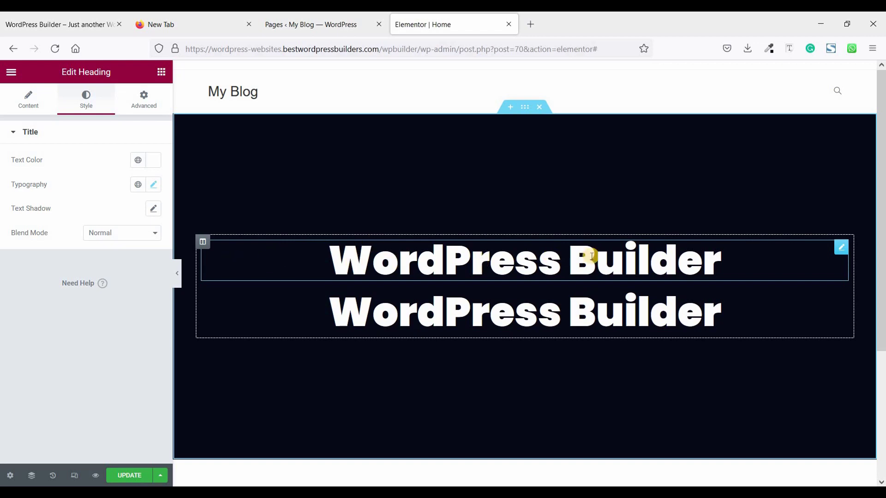
pyautogui.click(32, 476)
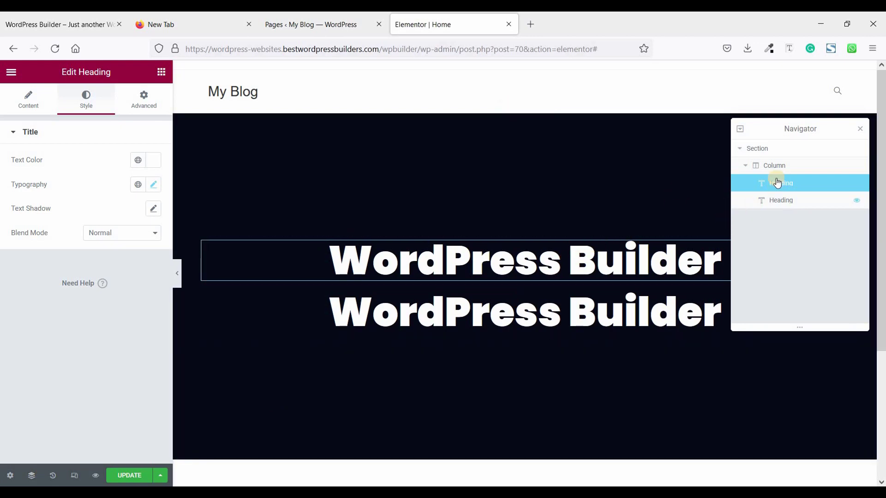
pyautogui.click(599, 318)
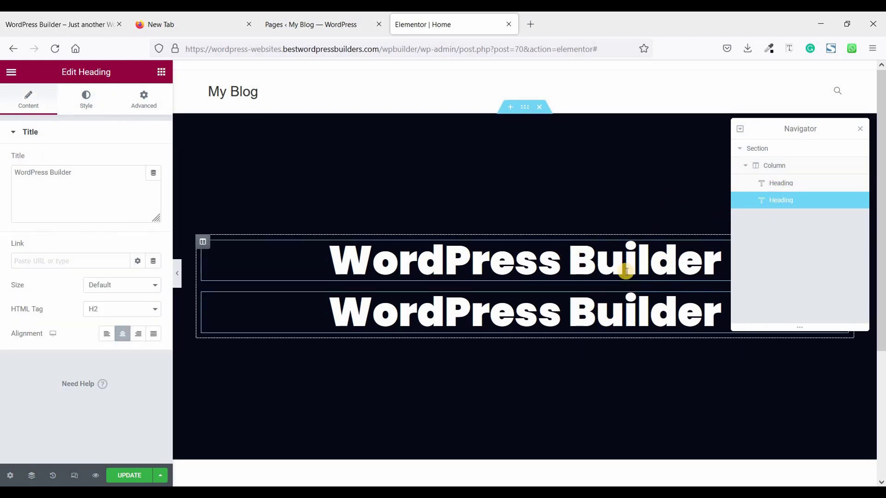
pyautogui.click(779, 185)
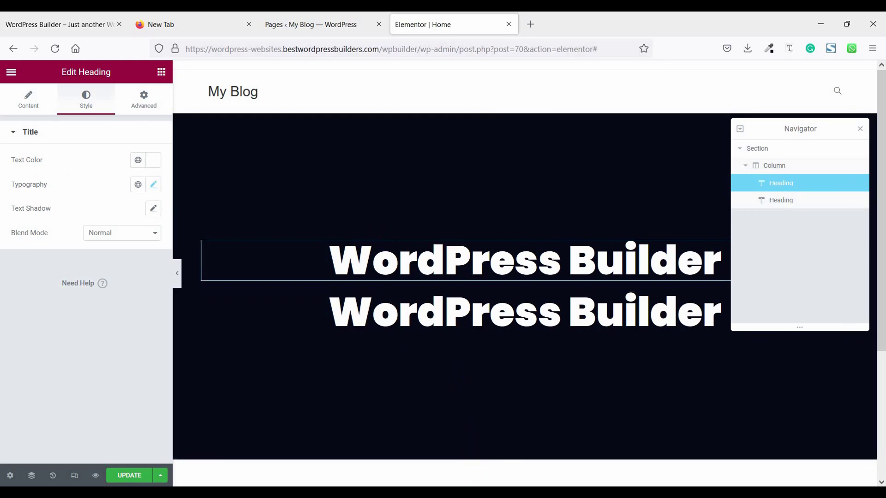
# - Copy the text-stroke CSS rule from the Notepad notes file
pyautogui.hotkey('alt', 'Tab')
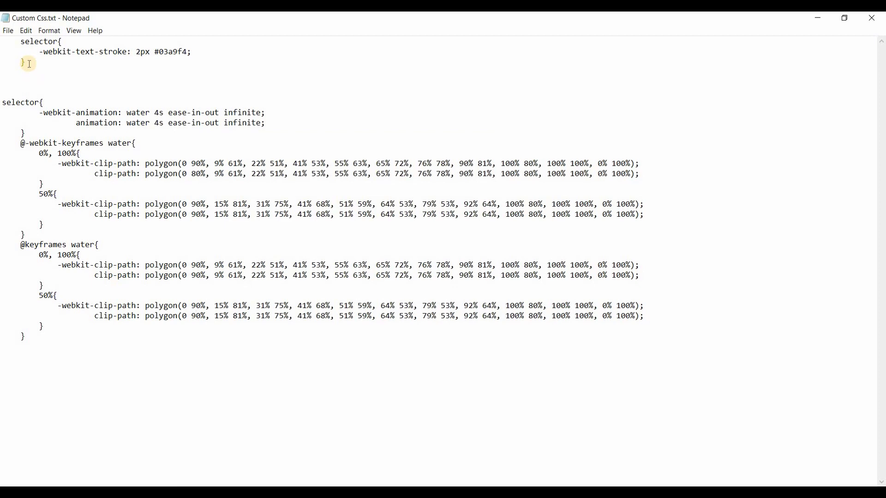
pyautogui.keyDown('shift'); pyautogui.click(21, 42); pyautogui.keyUp('shift')
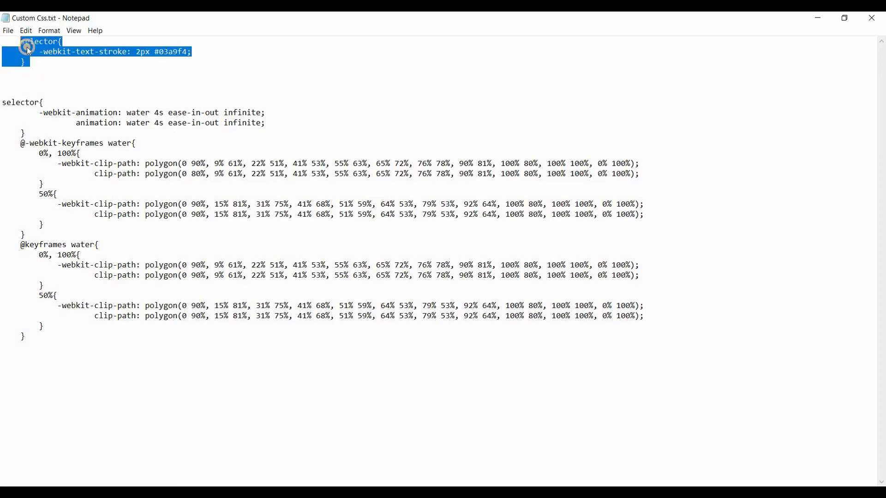
pyautogui.rightClick(23, 45)
pyautogui.click(43, 78)
pyautogui.hotkey('alt', 'Tab')
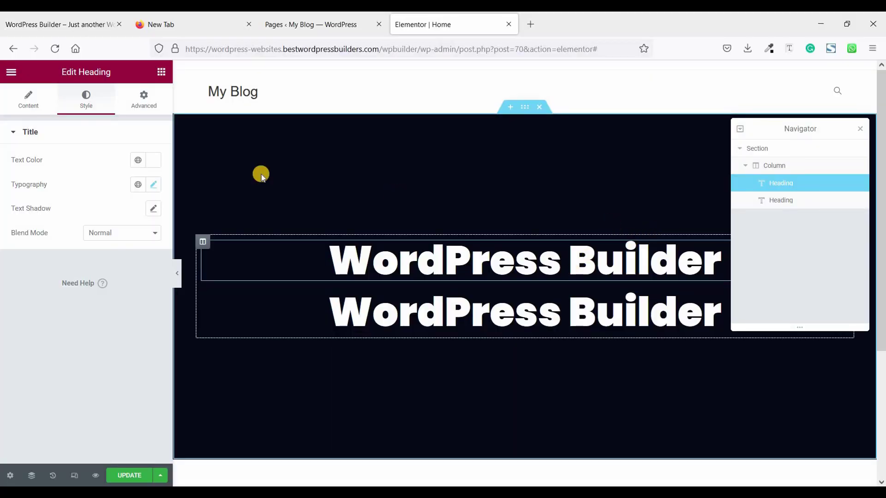
# - Paste '-webkit-text-stroke: 2px #03a9f4;' into the top heading's Custom CSS
pyautogui.click(146, 101)
pyautogui.scroll(-3, 101, 346)
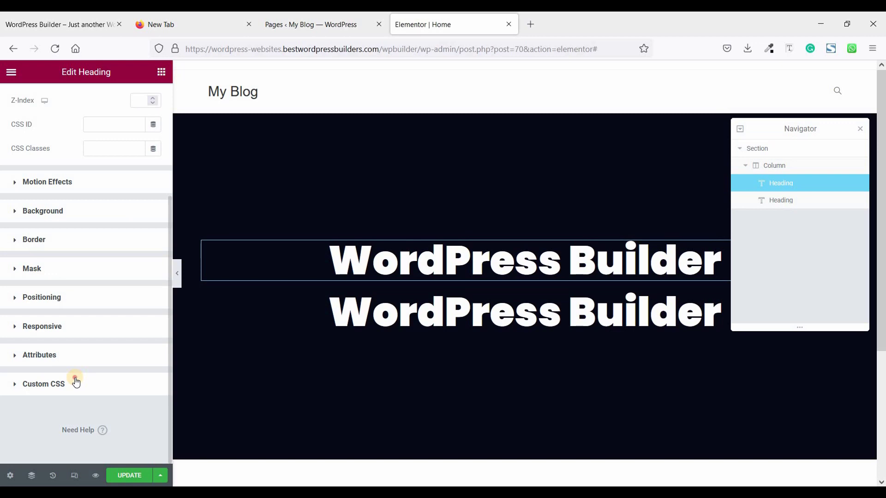
pyautogui.click(76, 381)
pyautogui.scroll(-3, 92, 312)
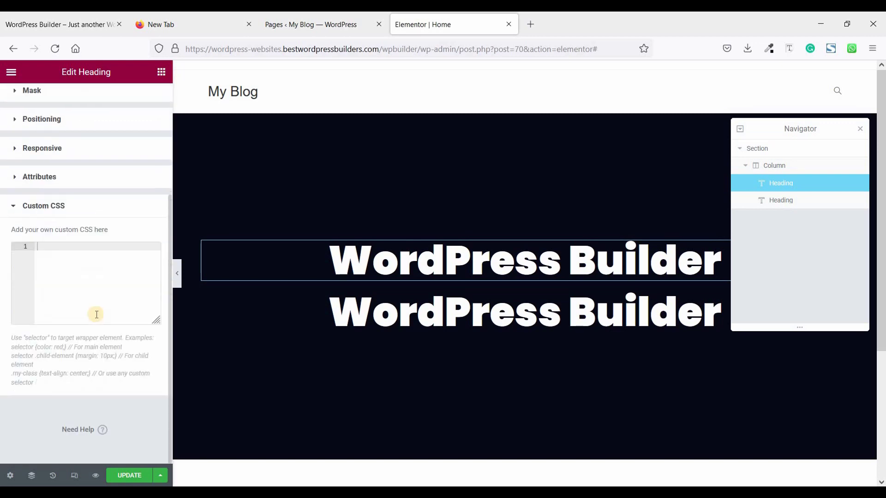
pyautogui.rightClick(60, 248)
pyautogui.click(87, 332)
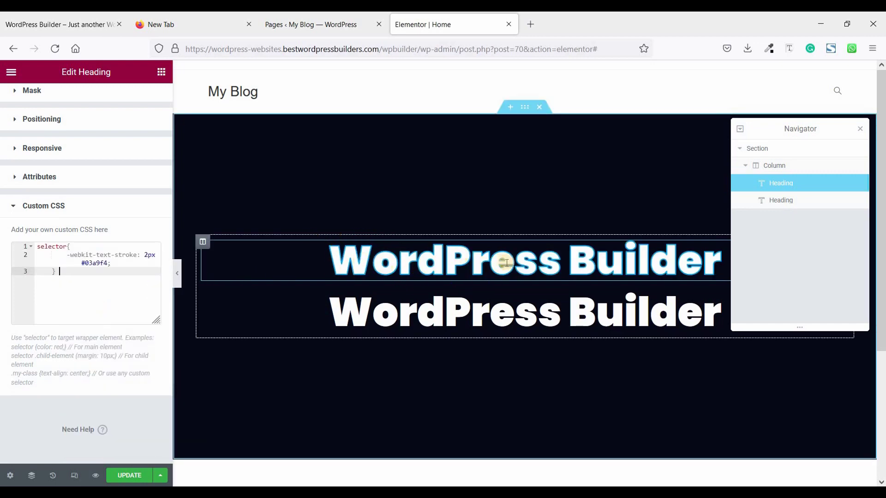
pyautogui.scroll(3, 99, 138)
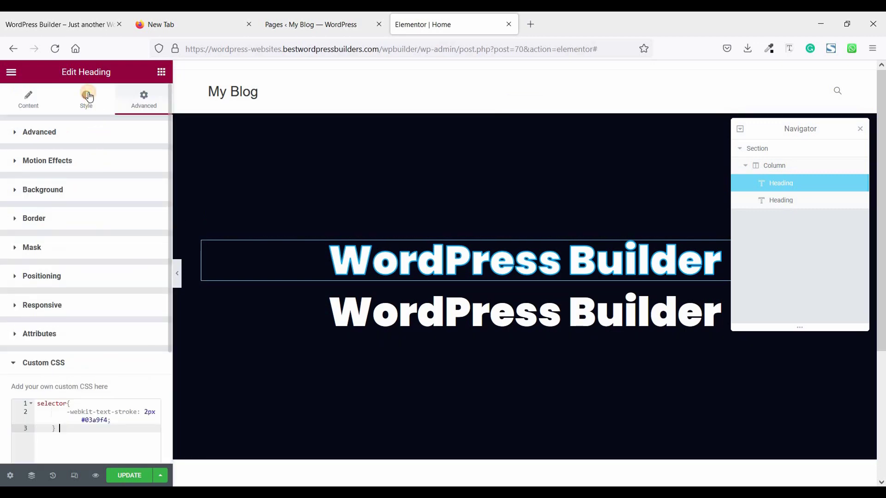
# - Drop the top heading's text colour alpha to zero, making it #FFFFFF00
pyautogui.click(88, 97)
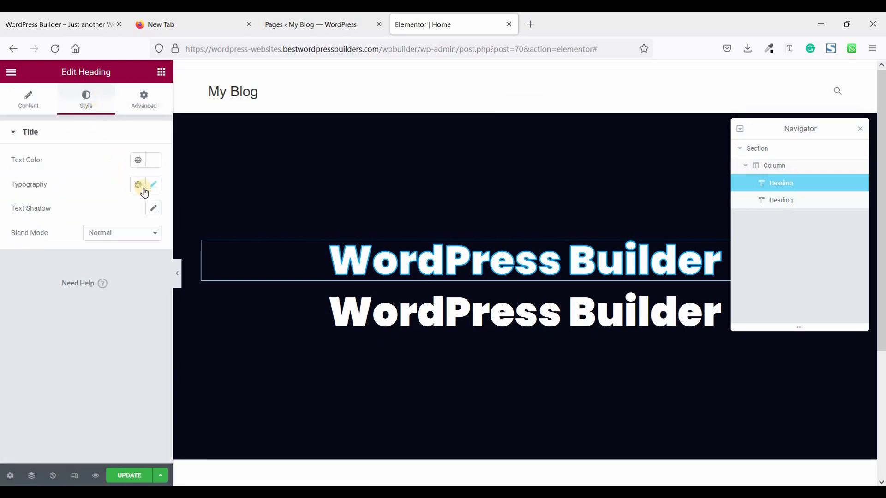
pyautogui.click(150, 162)
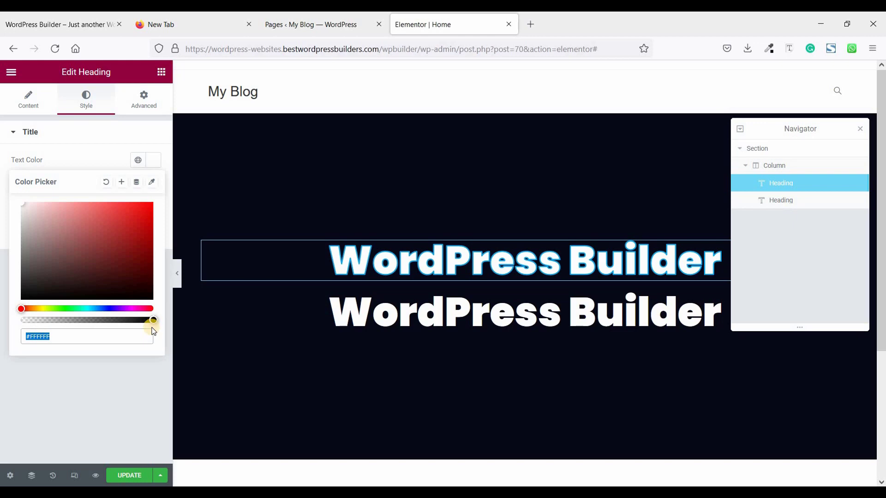
pyautogui.moveTo(154, 320); pyautogui.dragTo(22, 320)
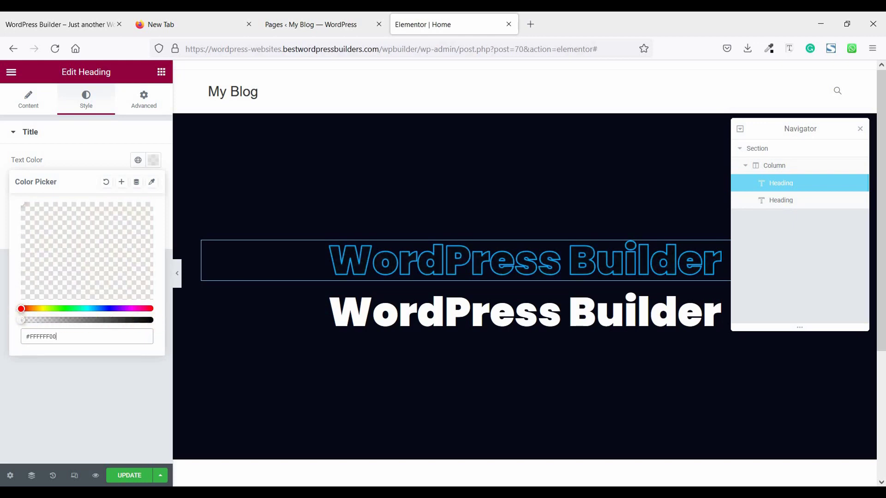
pyautogui.click(96, 372)
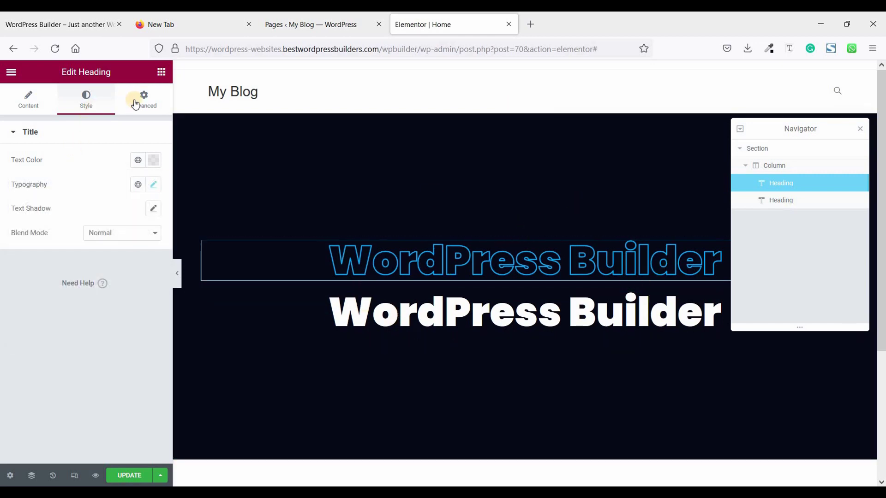
# - Copy the stroke colour #03a9f4 from the top heading's Custom CSS
pyautogui.click(135, 104)
pyautogui.scroll(-3, 59, 402)
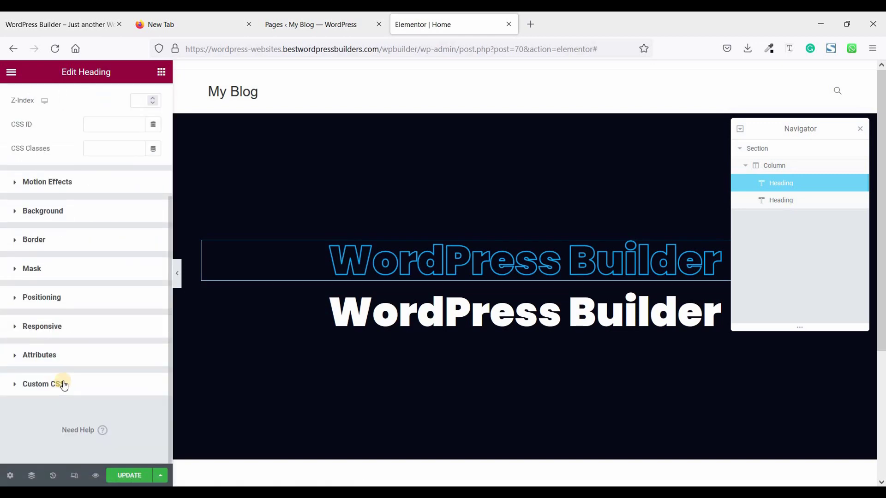
pyautogui.click(44, 384)
pyautogui.scroll(-3, 113, 351)
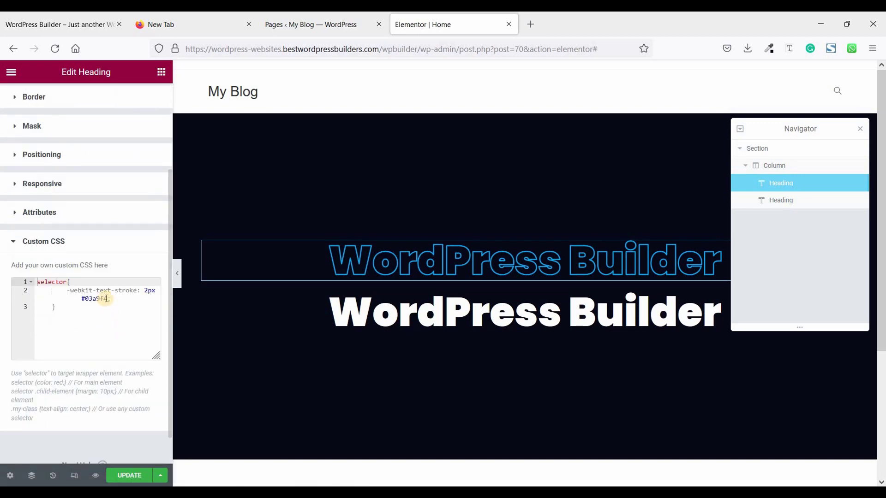
pyautogui.moveTo(94, 299); pyautogui.dragTo(104, 300)
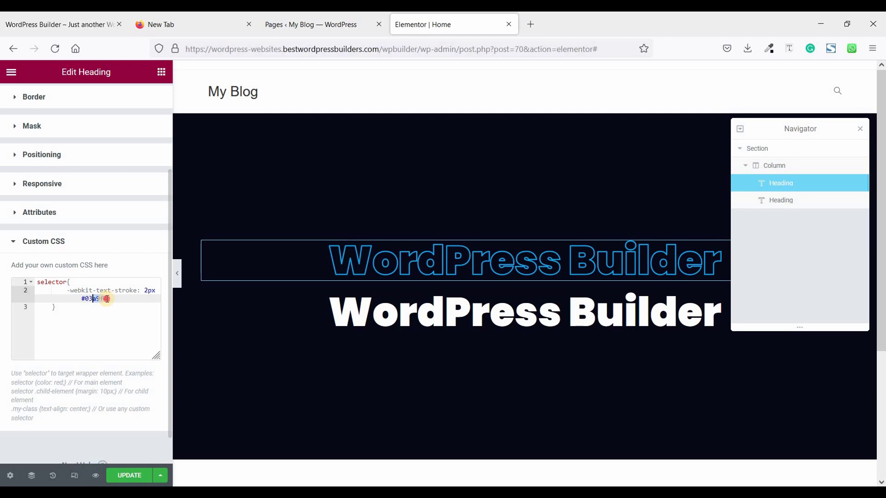
pyautogui.rightClick(83, 298)
pyautogui.click(109, 121)
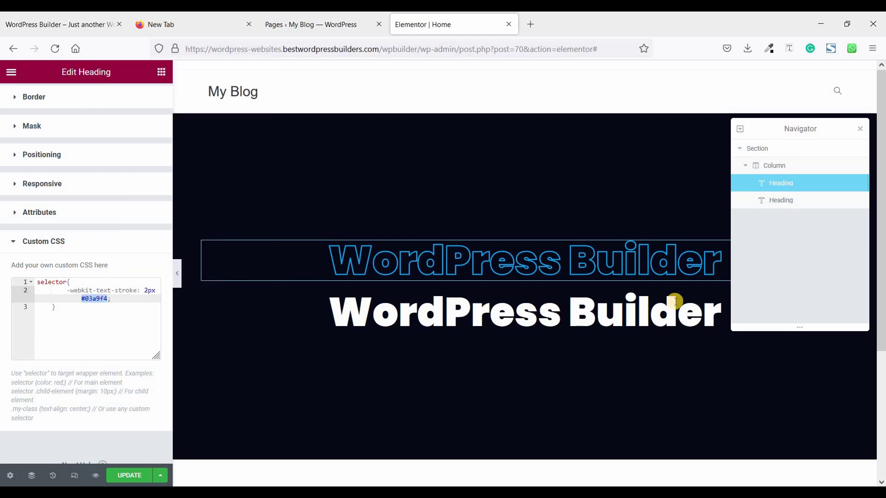
# - Set the lower heading's text colour to #03a9f4
pyautogui.click(798, 201)
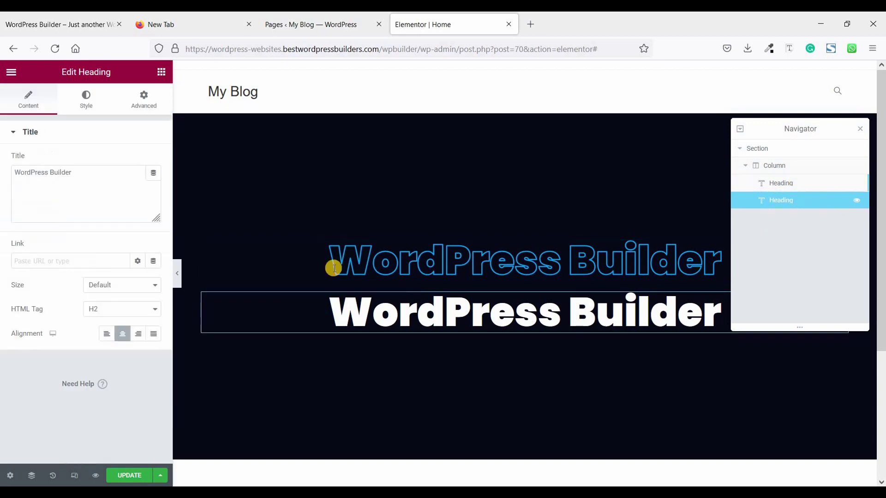
pyautogui.click(91, 104)
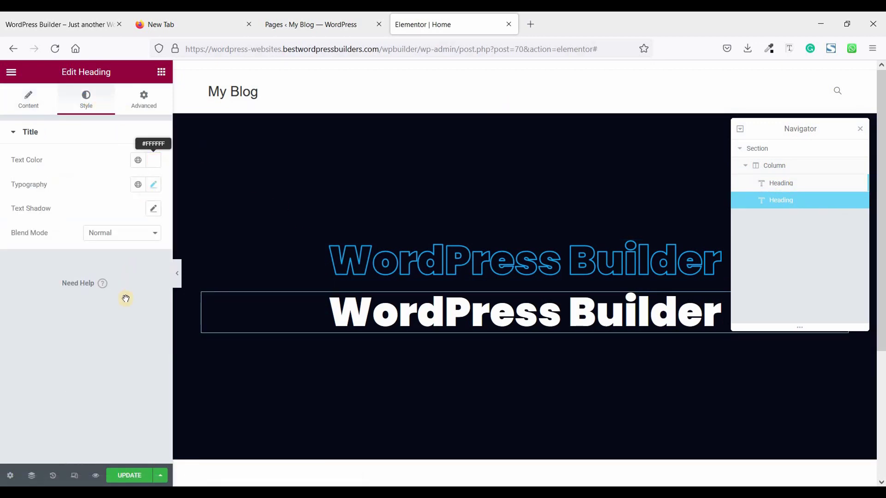
pyautogui.click(98, 335)
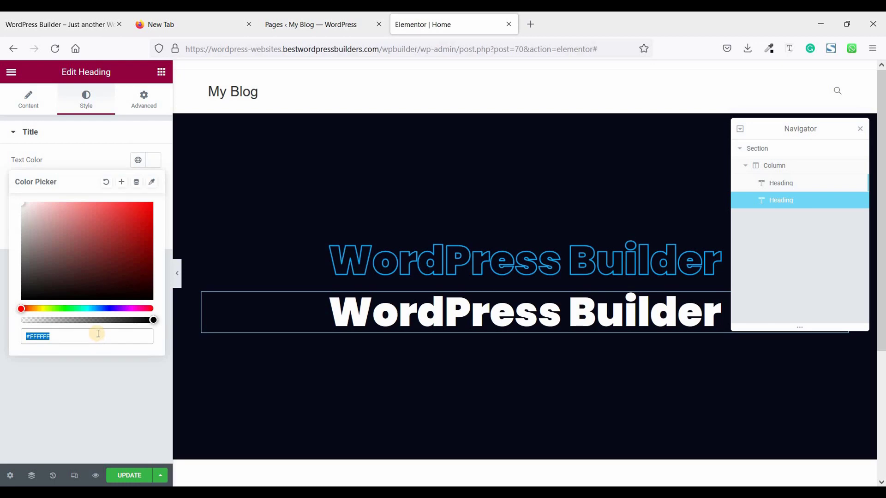
pyautogui.hotkey('ctrl', 'v')
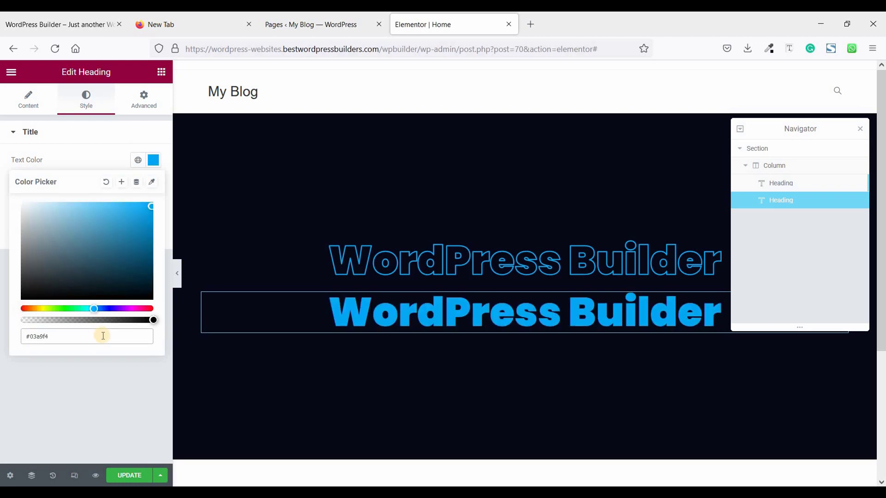
pyautogui.click(105, 375)
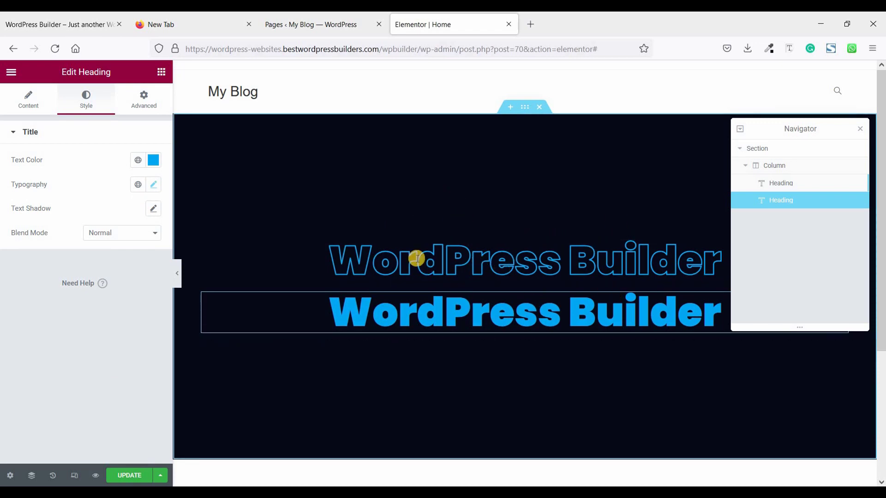
# - Set the top outlined heading's position to Absolute
pyautogui.click(813, 186)
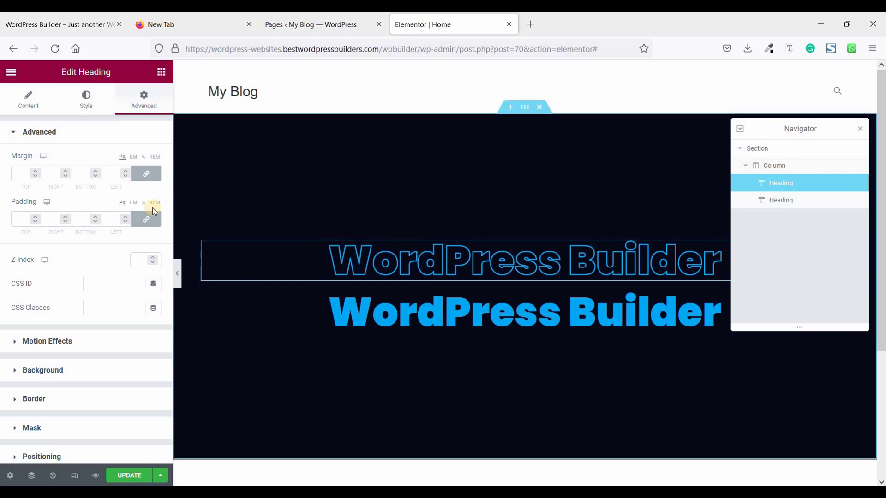
pyautogui.scroll(-2, 74, 346)
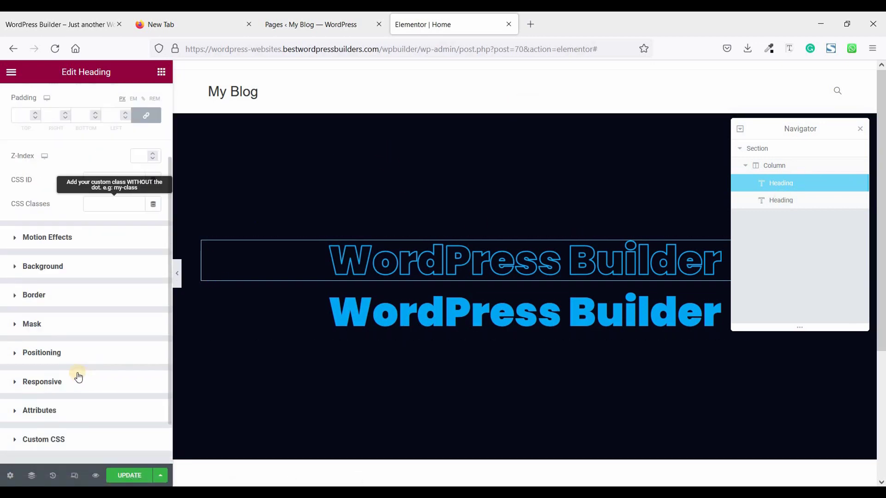
pyautogui.click(72, 348)
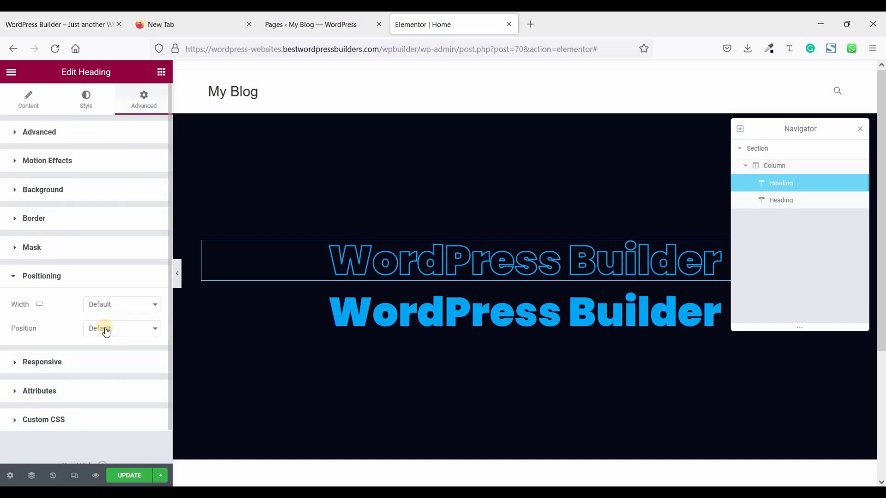
pyautogui.click(106, 331)
pyautogui.click(102, 359)
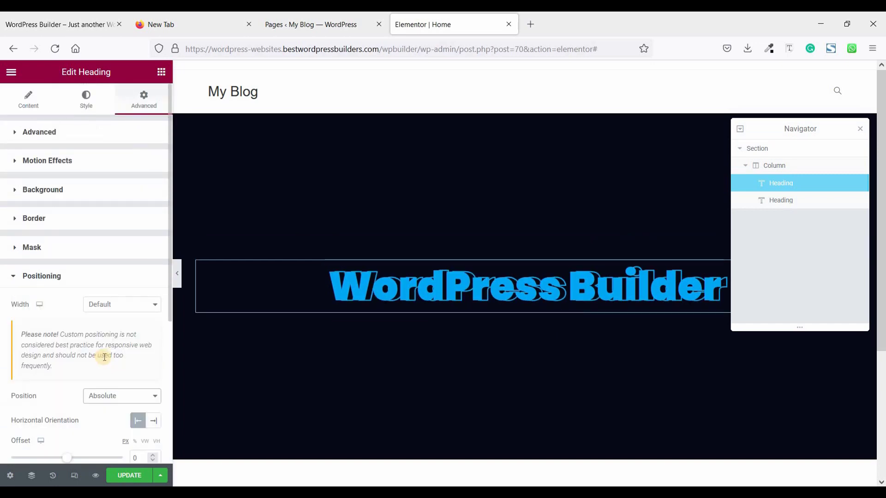
# - Set the lower blue heading's position to Absolute so it overlaps the outlined one
pyautogui.click(805, 203)
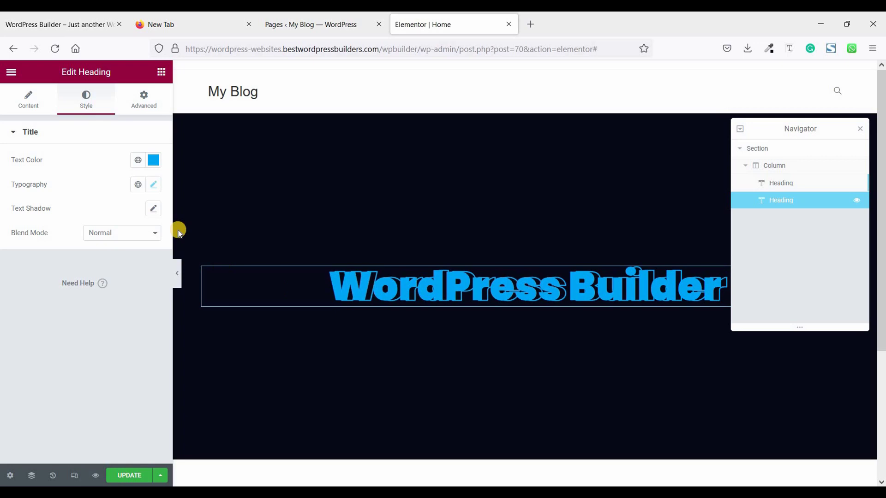
pyautogui.click(144, 97)
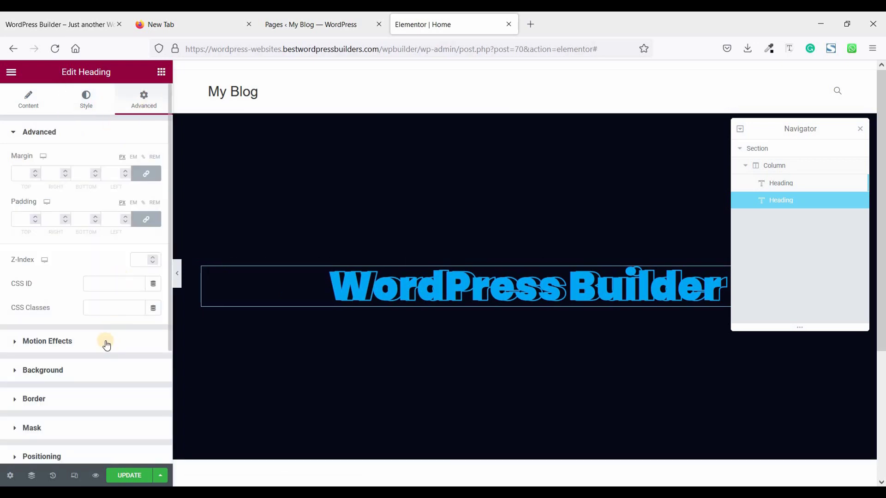
pyautogui.scroll(-3, 106, 344)
pyautogui.click(85, 308)
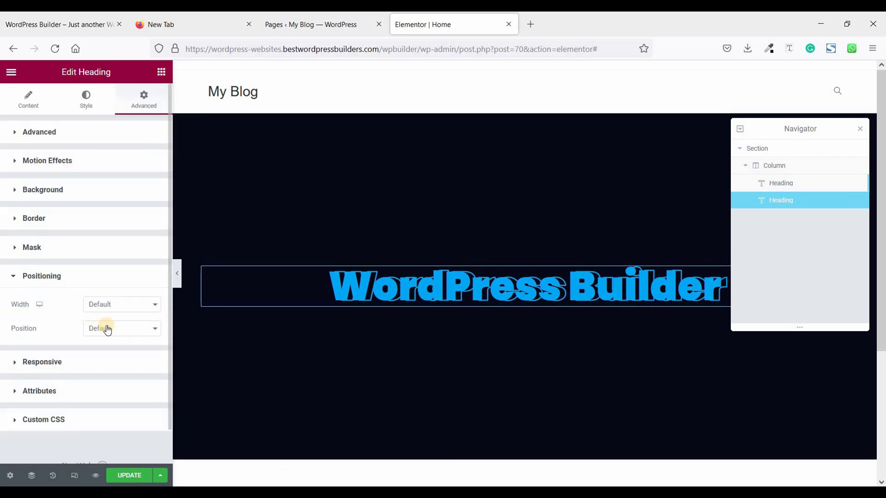
pyautogui.click(108, 330)
pyautogui.click(113, 357)
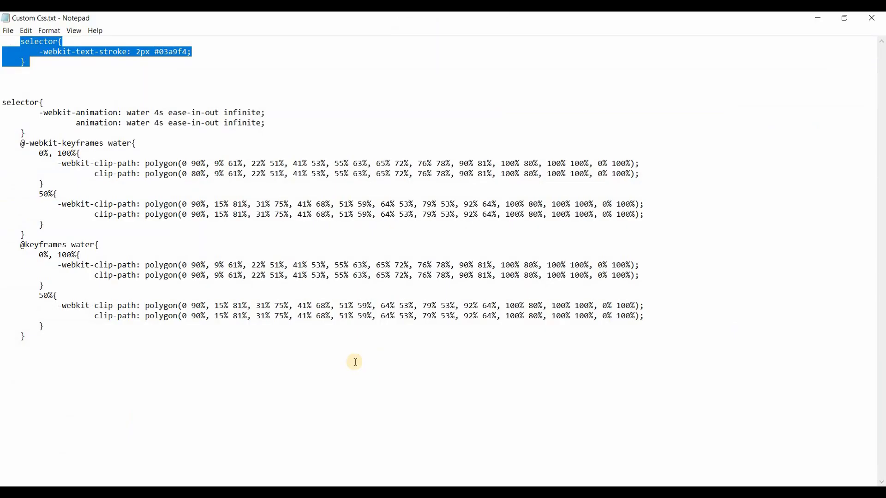
# - Copy the water animation CSS block from the Notepad file
pyautogui.hotkey('alt', 'Tab')
pyautogui.moveTo(26, 337); pyautogui.dragTo(14, 109)
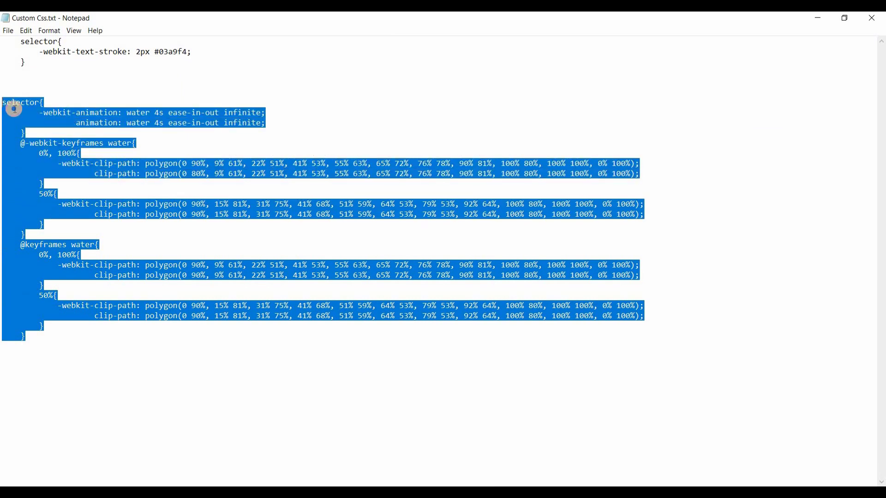
pyautogui.rightClick(32, 124)
pyautogui.click(36, 141)
pyautogui.hotkey('alt', 'Tab')
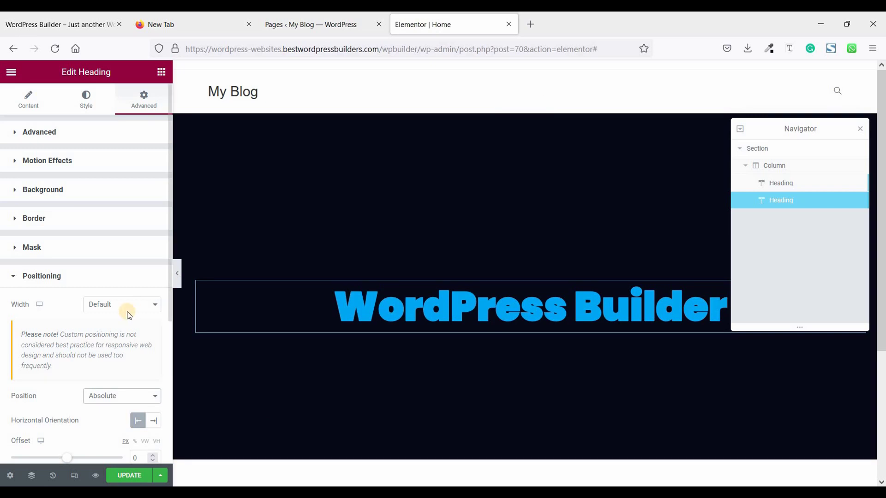
# - Paste the water animation CSS into the blue heading's Custom CSS, then preview without Navigator and editor panel
pyautogui.scroll(-5, 47, 427)
pyautogui.click(58, 392)
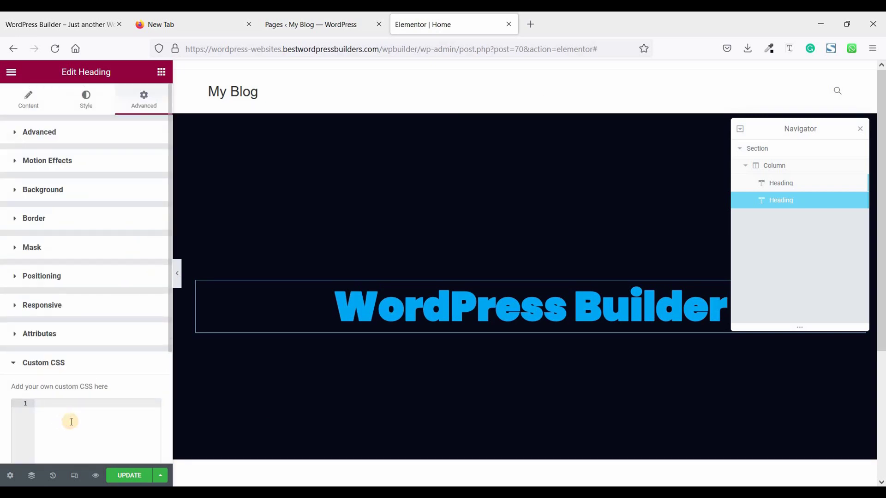
pyautogui.hotkey('ctrl', 'v')
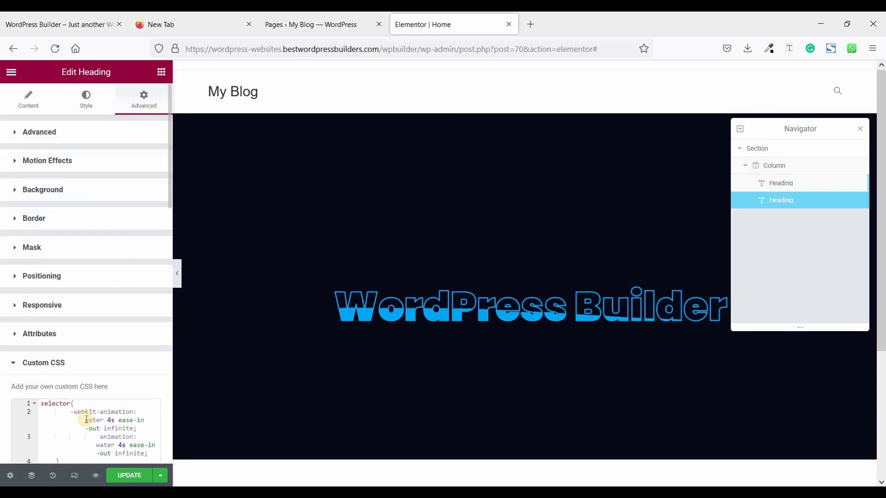
pyautogui.click(861, 131)
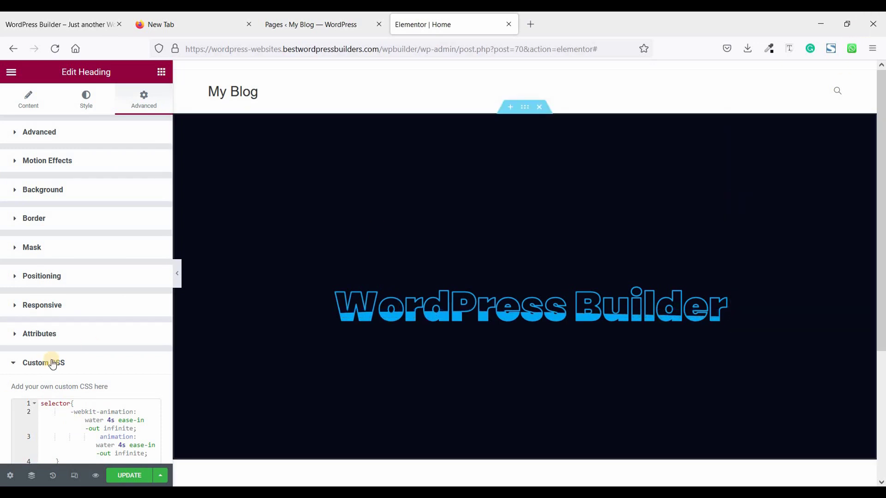
pyautogui.click(178, 273)
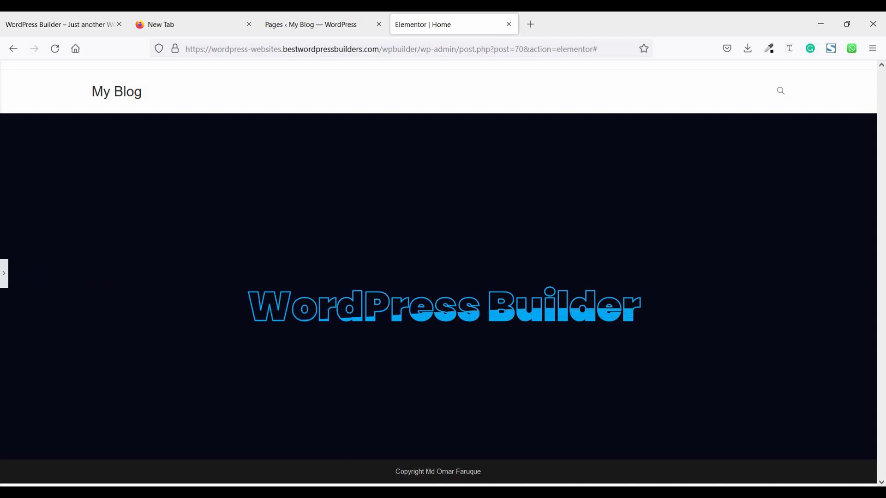
# - Bring the editor panel back and change both animation durations in the Custom CSS to 2s
pyautogui.click(4, 273)
pyautogui.scroll(-3, 97, 289)
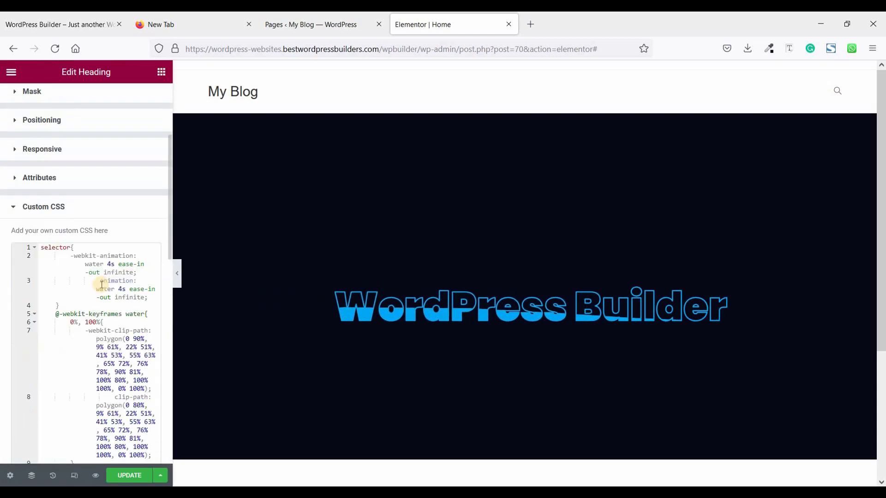
pyautogui.scroll(-1, 102, 284)
pyautogui.click(112, 229)
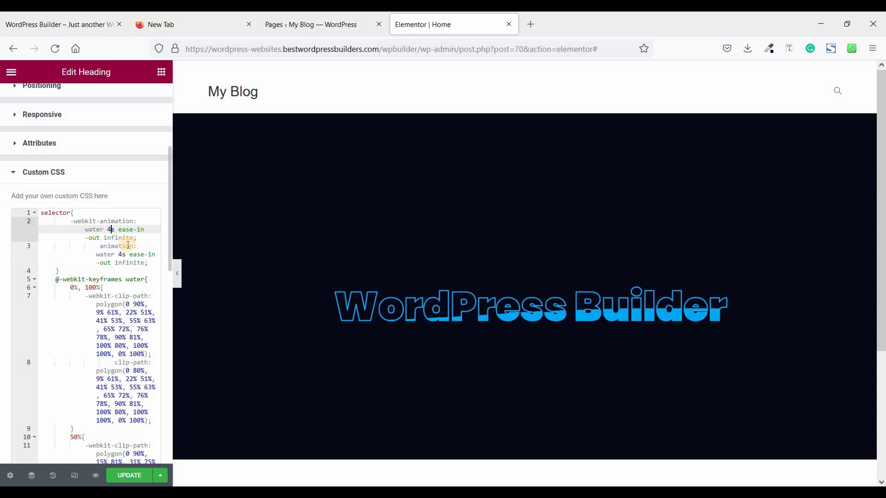
pyautogui.press('BackSpace')
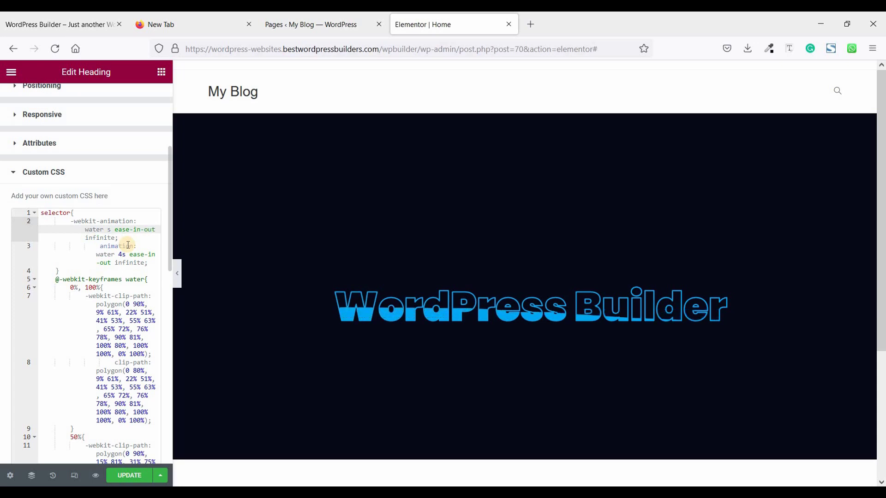
pyautogui.write('2')
pyautogui.click(96, 254)
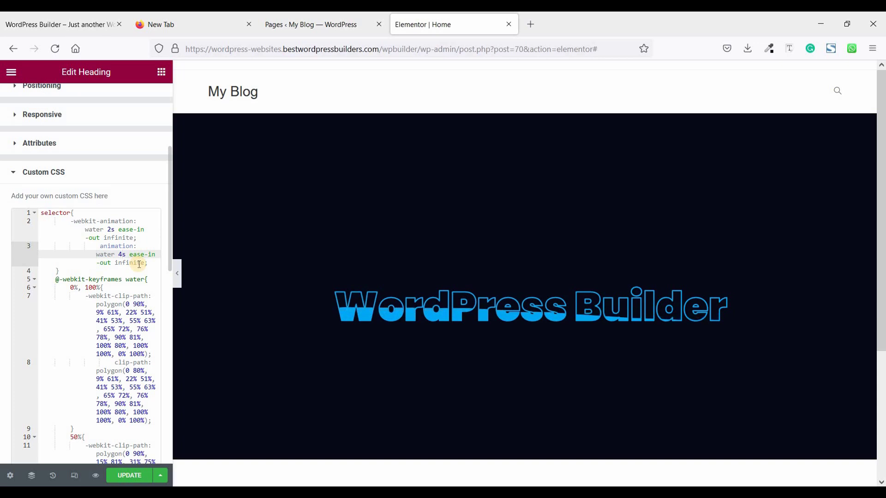
pyautogui.write('2')
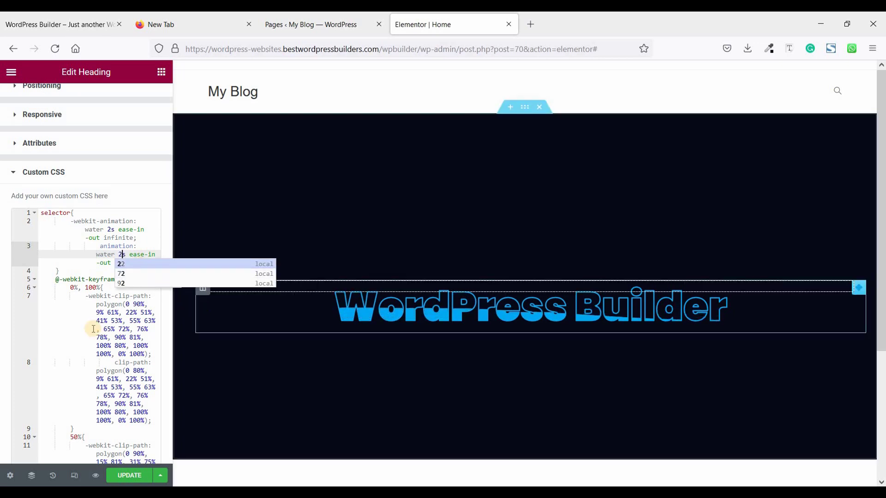
pyautogui.click(378, 333)
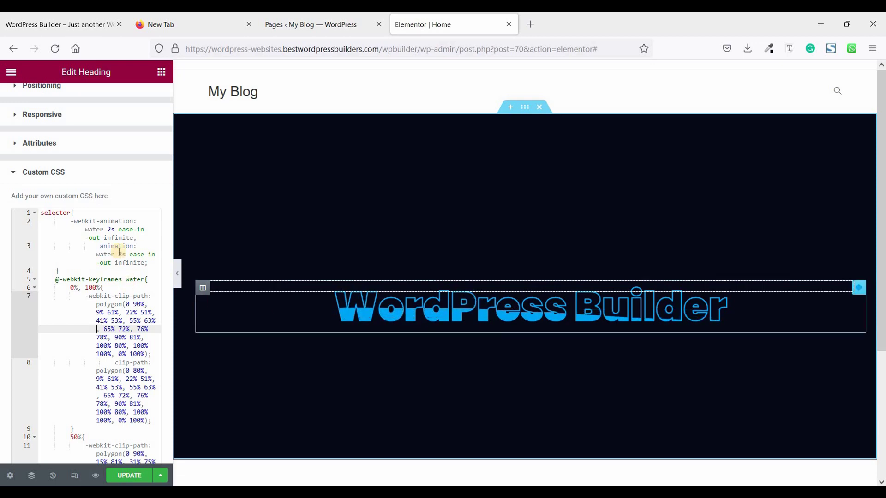
# - Set both the -webkit-animation and animation durations to 4s, then enter responsive preview
pyautogui.click(112, 231)
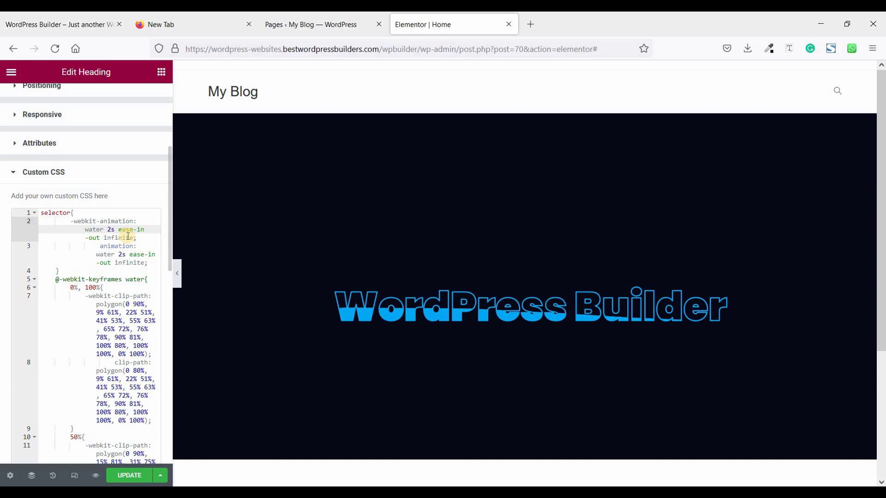
pyautogui.write('4')
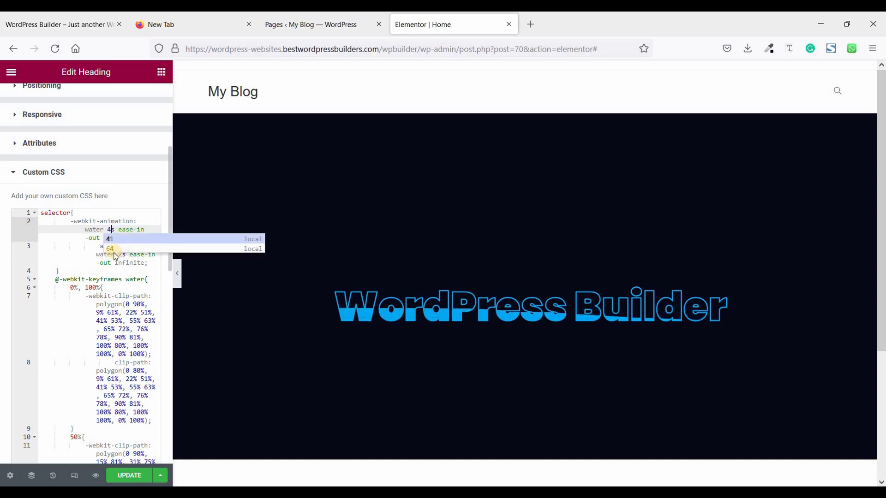
pyautogui.click(121, 254)
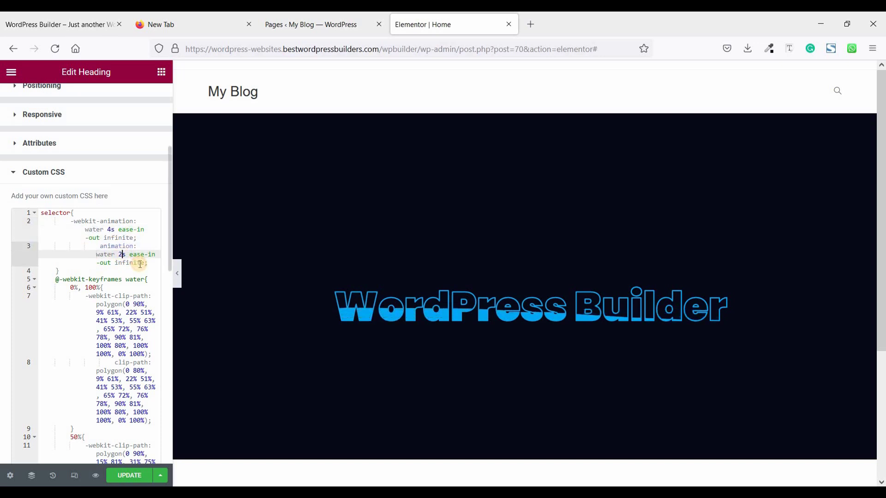
pyautogui.press('BackSpace')
pyautogui.write('4')
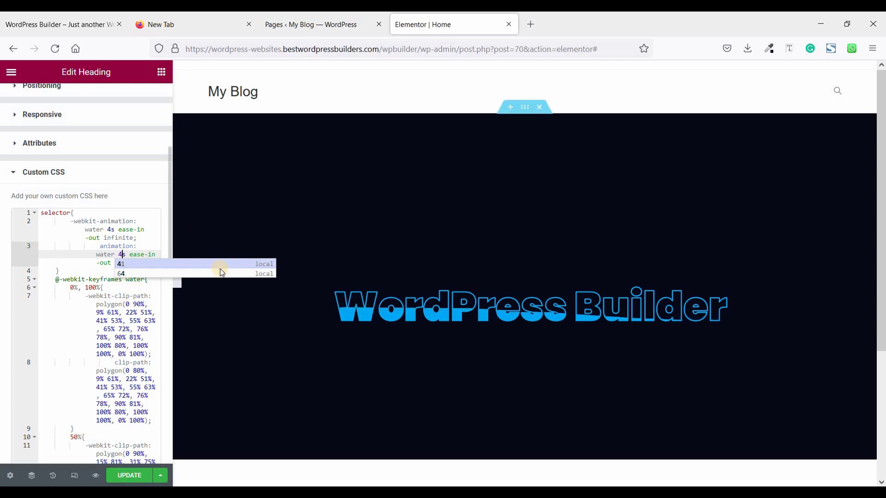
pyautogui.click(82, 344)
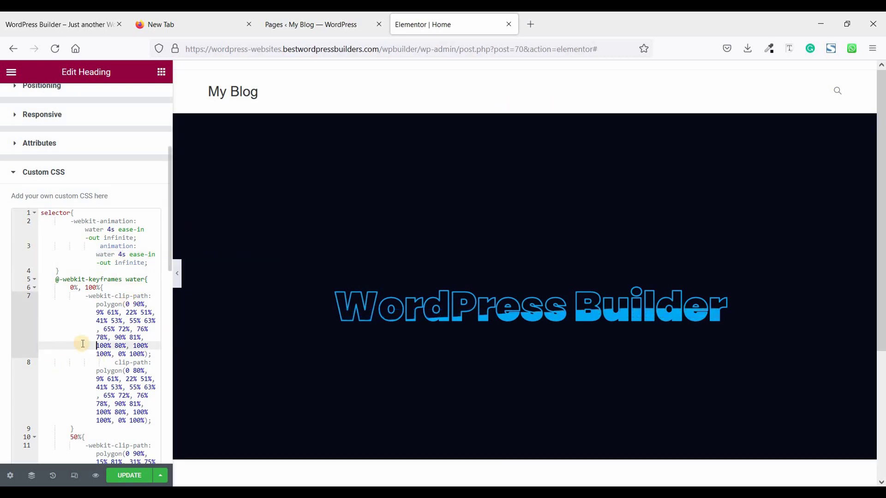
pyautogui.click(77, 476)
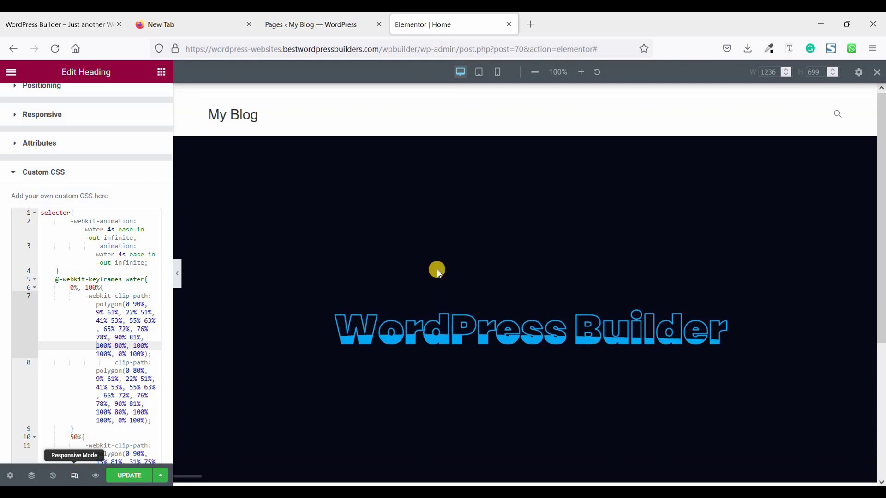
# - In Tablet view, set the first heading's typography size to 60
pyautogui.click(479, 73)
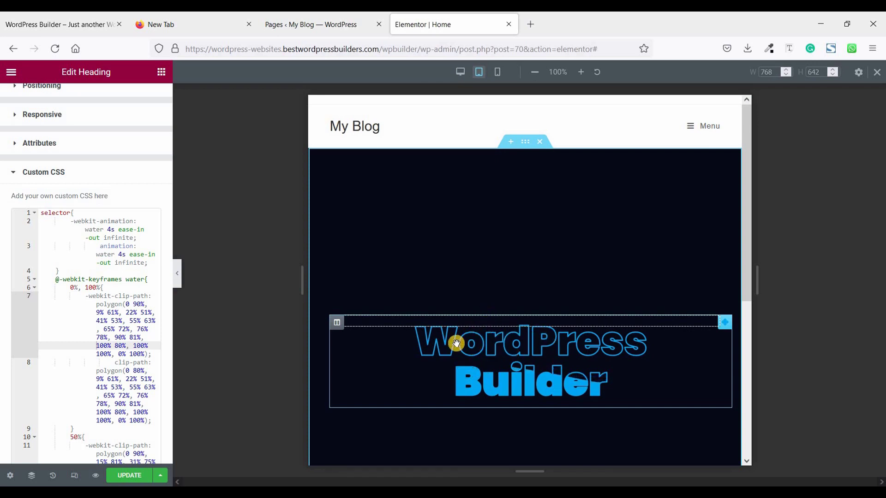
pyautogui.click(31, 476)
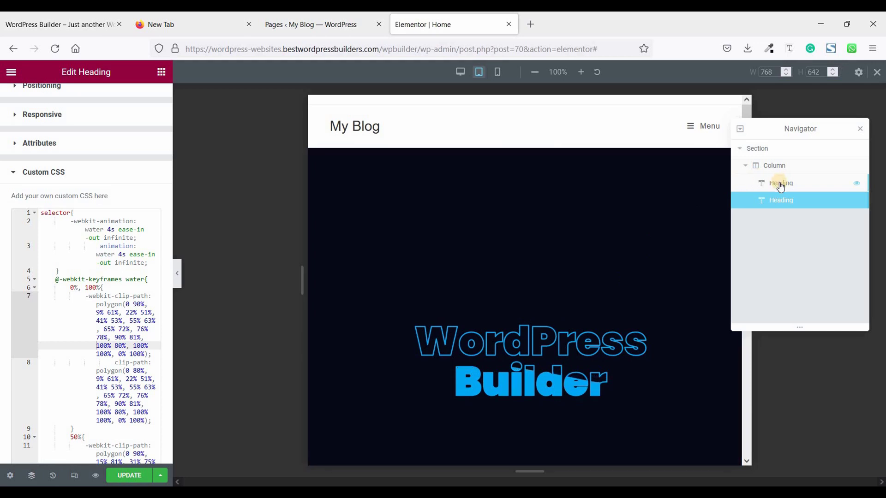
pyautogui.click(780, 185)
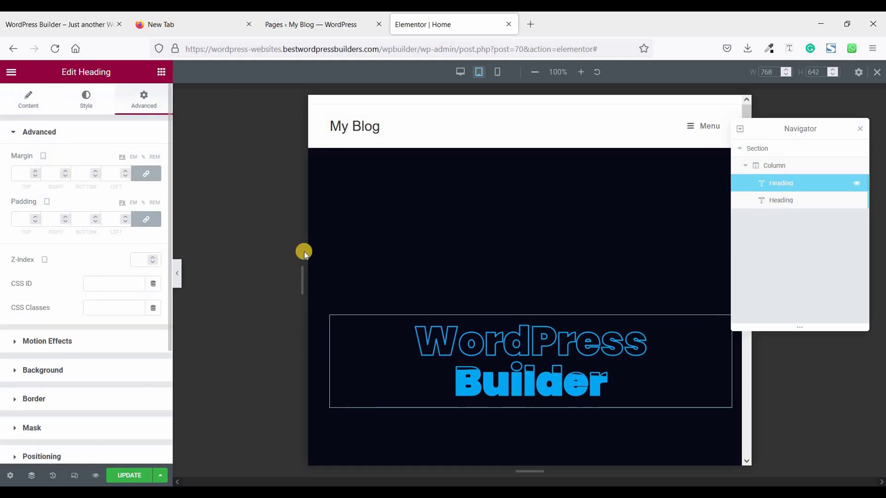
pyautogui.click(92, 104)
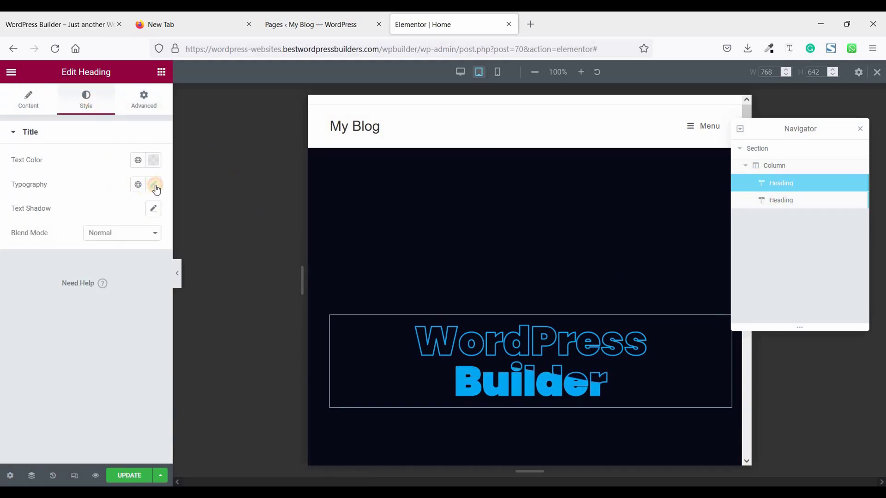
pyautogui.click(155, 186)
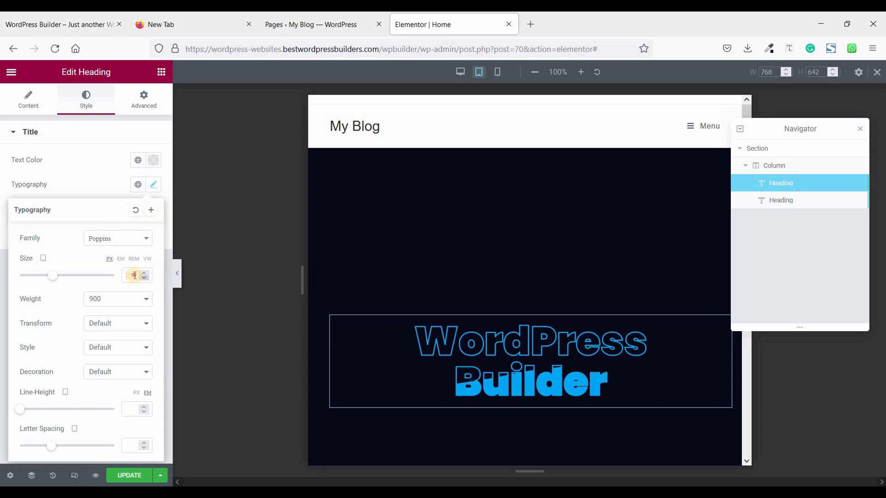
pyautogui.write('60')
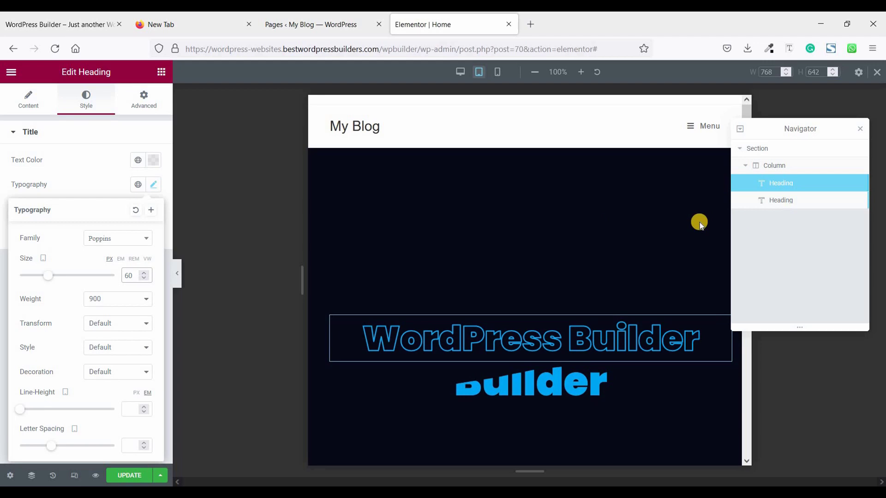
# - Set the second heading's tablet typography size to 60 as well
pyautogui.click(802, 203)
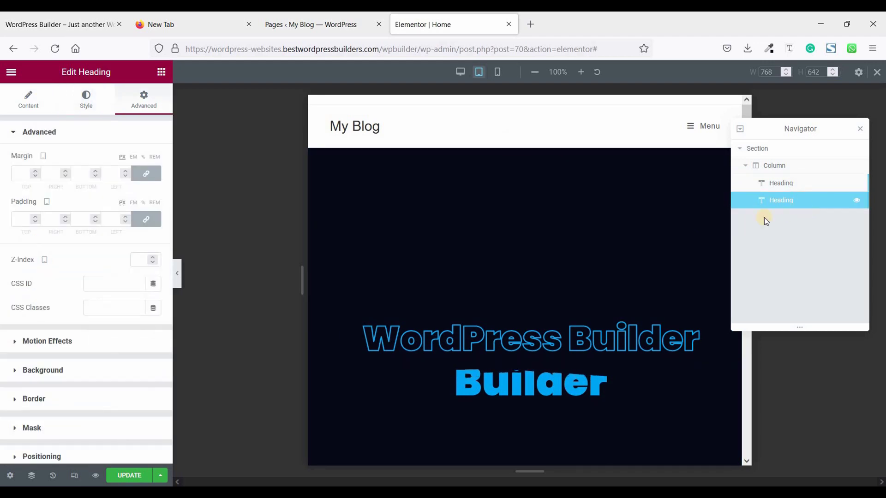
pyautogui.click(95, 106)
pyautogui.click(153, 184)
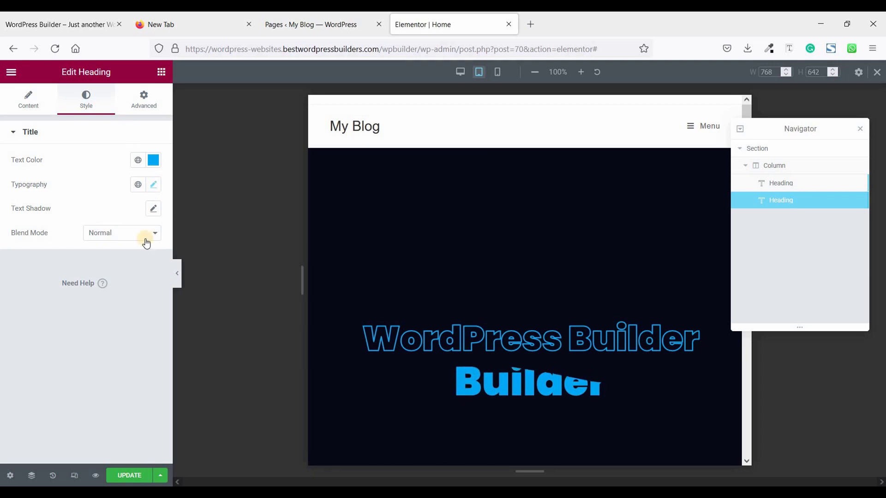
pyautogui.click(134, 275)
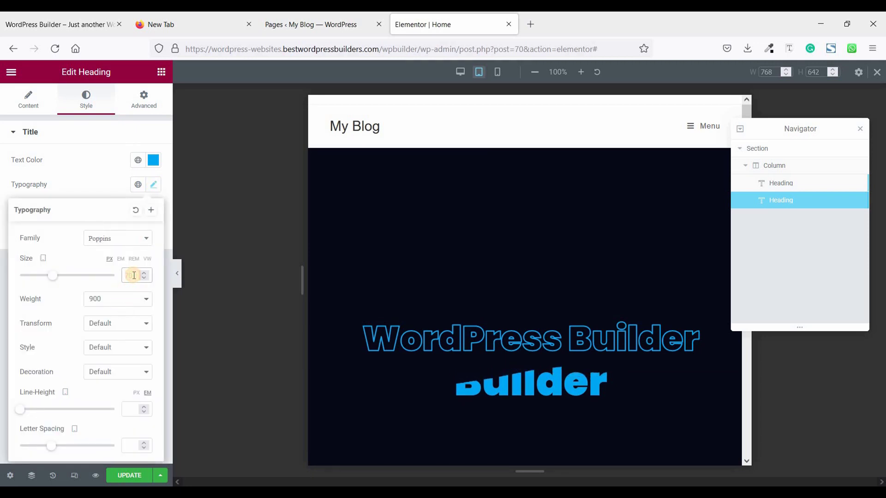
pyautogui.write('60')
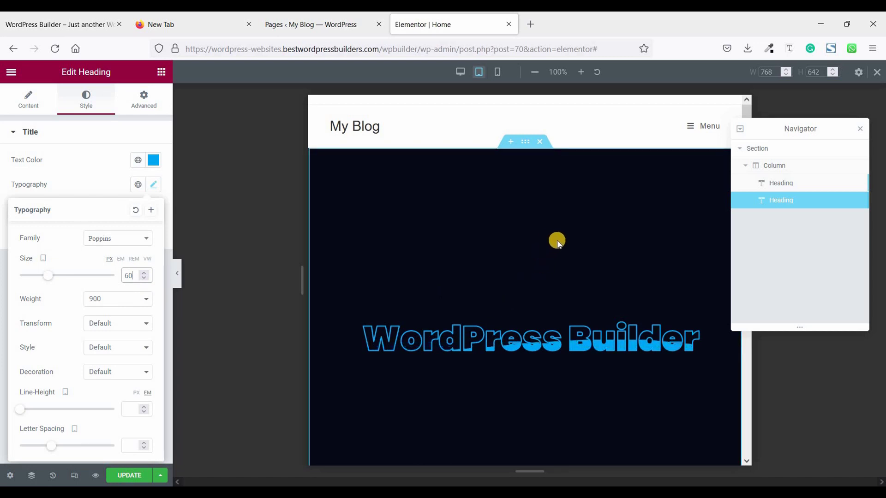
# - In Mobile view, set both headings' typography size to 32
pyautogui.click(499, 73)
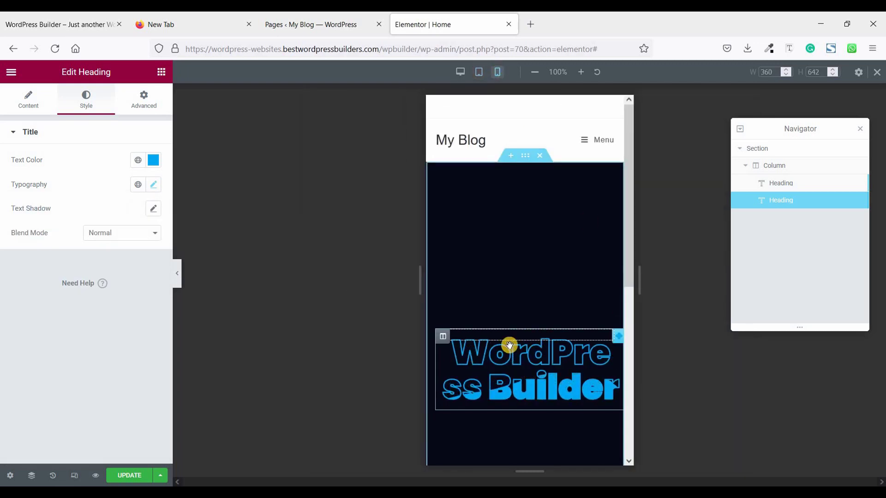
pyautogui.click(784, 184)
pyautogui.click(153, 185)
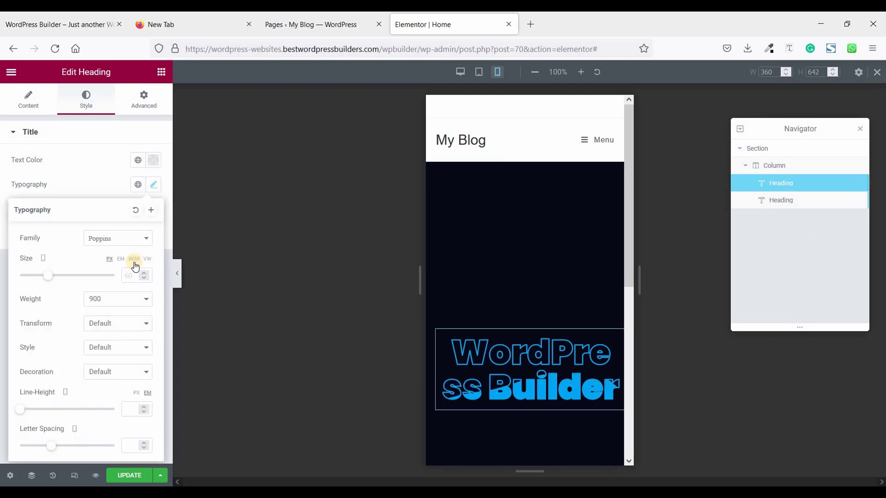
pyautogui.write('32')
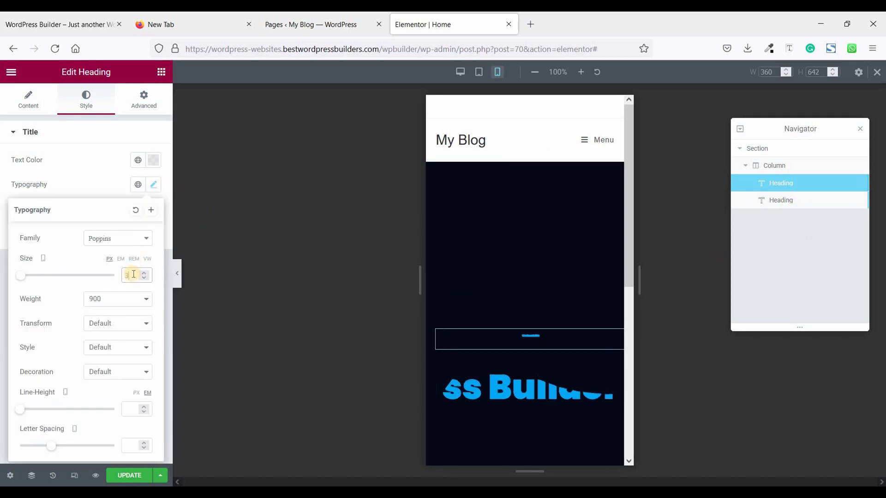
pyautogui.click(775, 201)
pyautogui.click(153, 184)
pyautogui.click(137, 276)
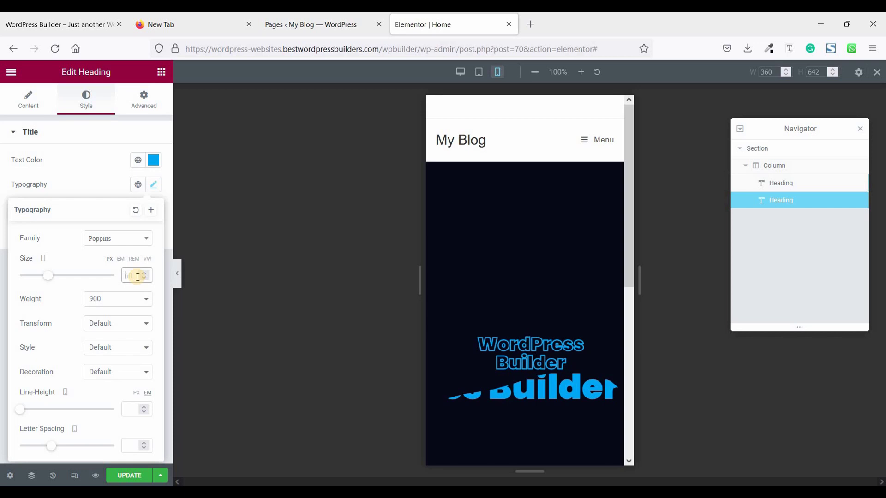
pyautogui.write('32')
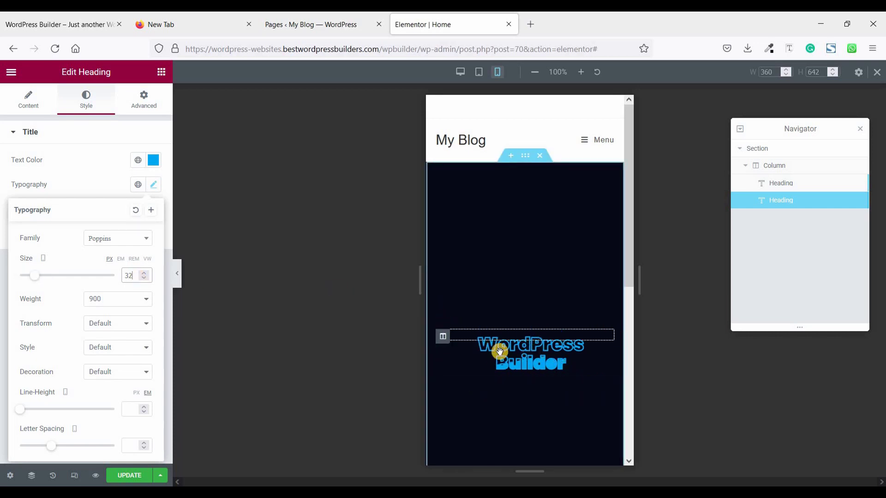
# - Step both headings down to 30 px and close the Navigator
pyautogui.click(148, 280)
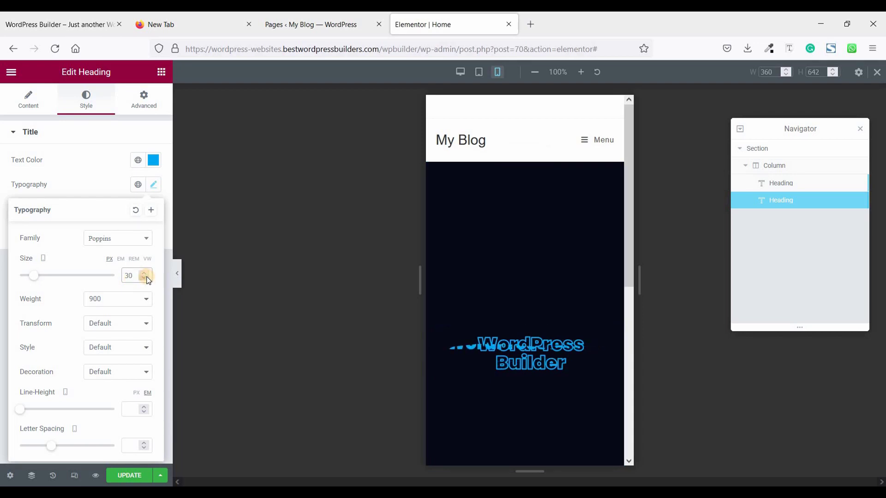
pyautogui.click(775, 183)
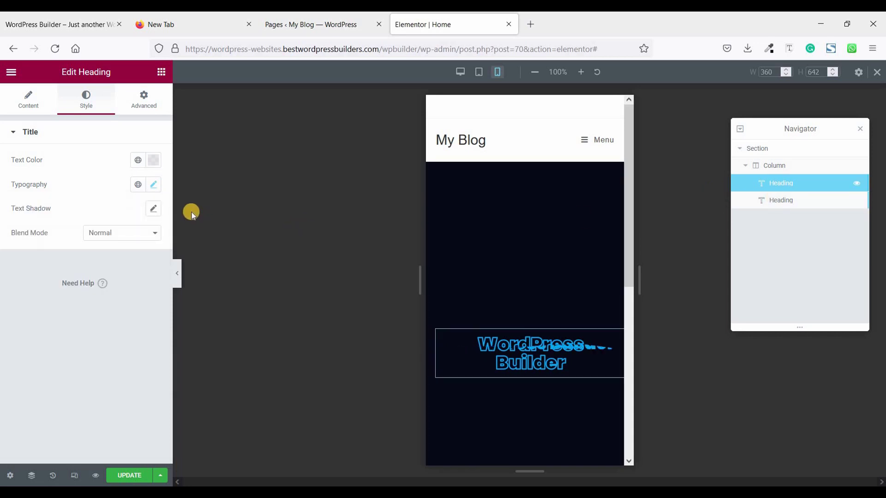
pyautogui.click(155, 183)
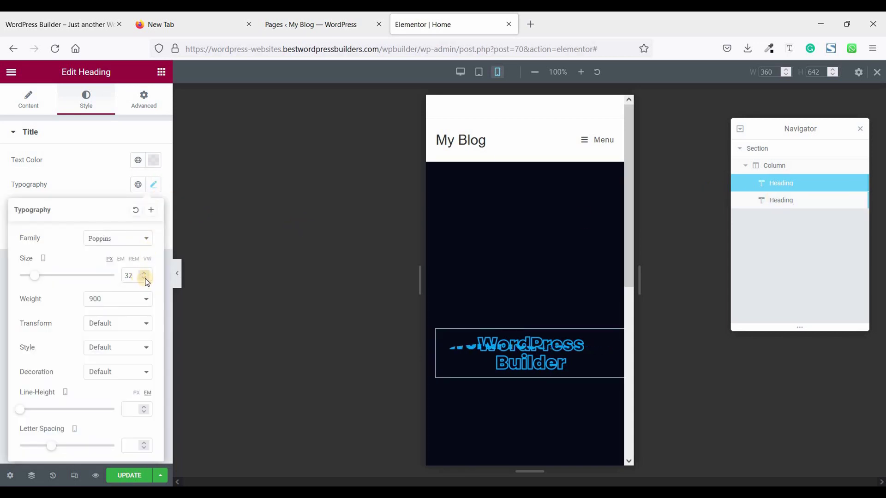
pyautogui.click(148, 280)
pyautogui.click(148, 280)
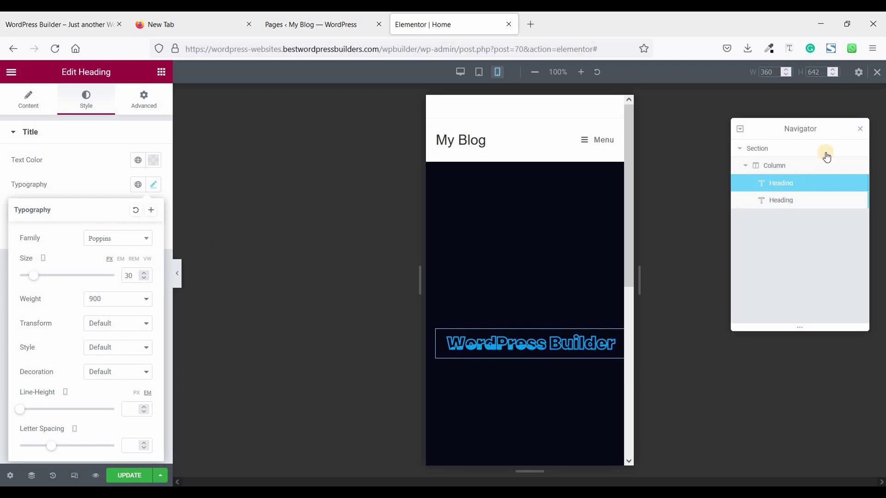
pyautogui.click(863, 129)
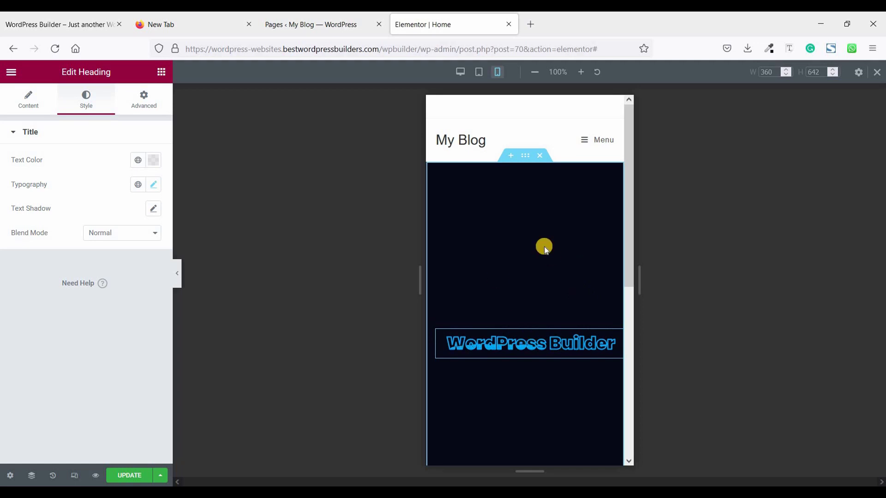
# - Switch the preview back to tablet width (768 px)
pyautogui.click(480, 73)
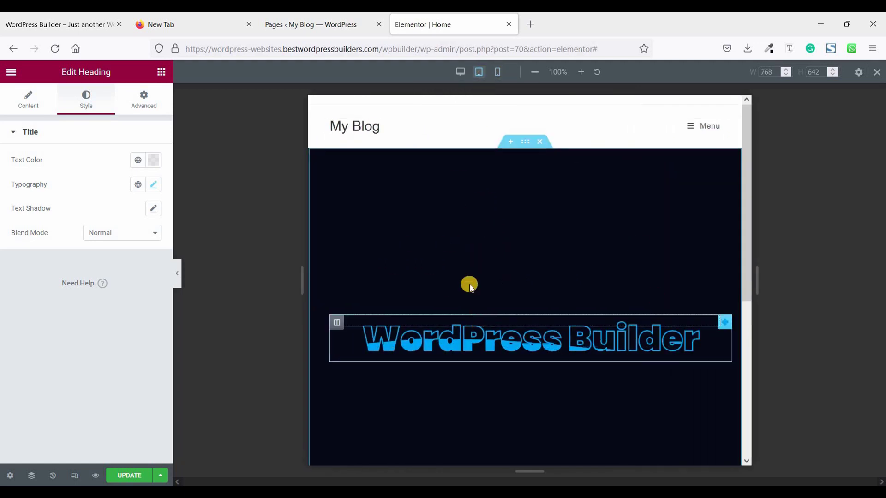